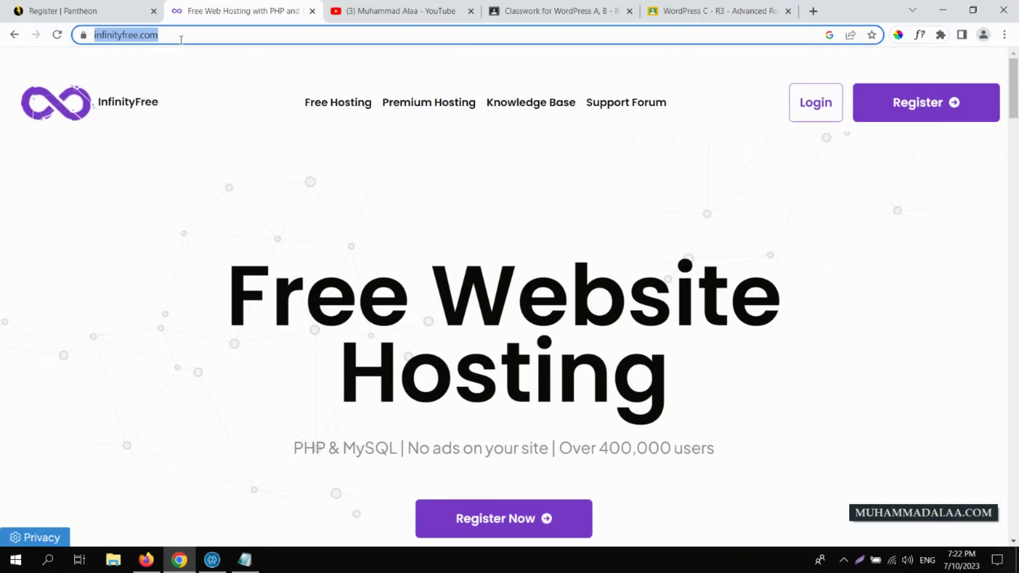
- Select the InfinityFree site address and glance at the Pantheon registration tab before returning
{"action": "left_click", "coordinate": [181, 39]}
{"action": "triple_click", "coordinate": [181, 36]}
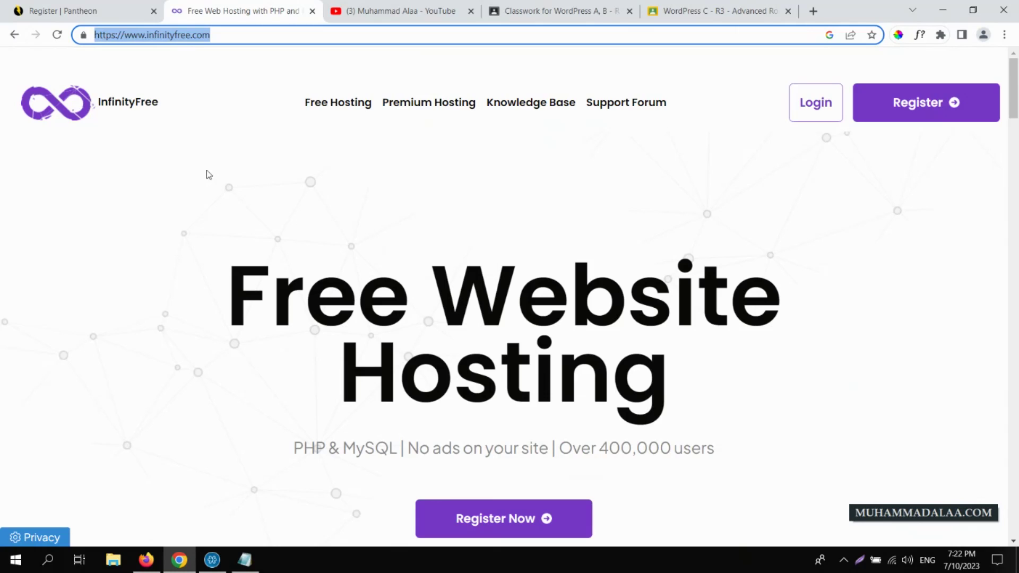
{"action": "left_click", "coordinate": [90, 10]}
{"action": "left_click", "coordinate": [230, 5]}
- Reach the hosting dashboard, dismiss the privacy consent notice, and sign out
{"action": "left_click", "coordinate": [899, 112]}
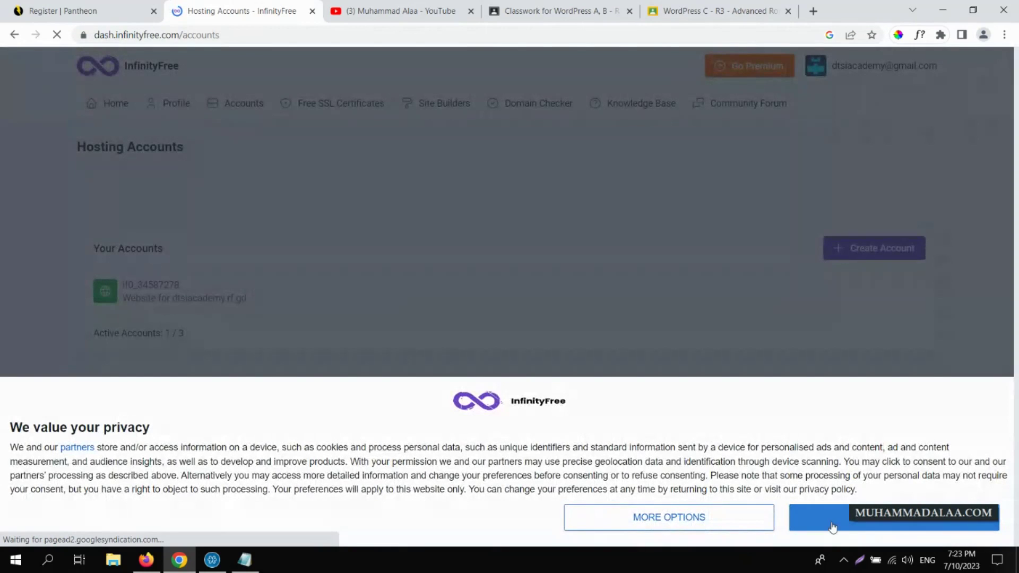
{"action": "left_click", "coordinate": [832, 526]}
{"action": "left_click", "coordinate": [897, 69]}
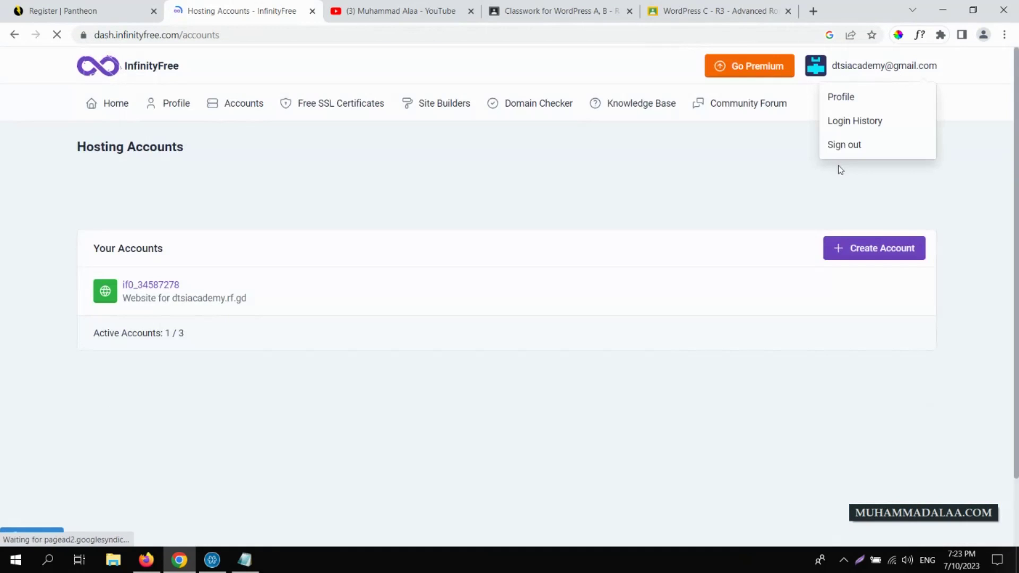
{"action": "left_click", "coordinate": [840, 146]}
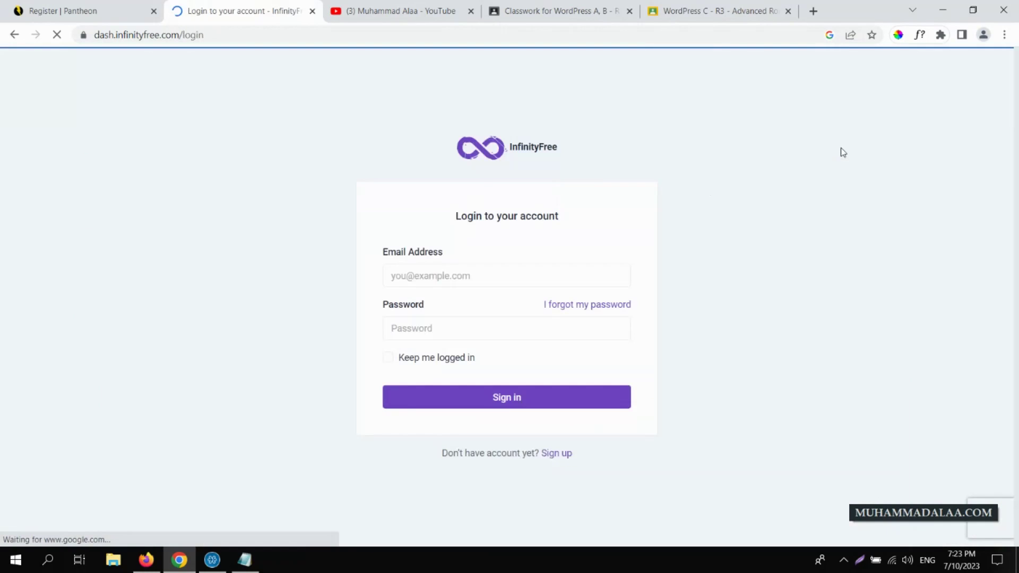
- Visit the sign-up page, then sign back in with 'Keep me logged in' checked
{"action": "left_click", "coordinate": [547, 454]}
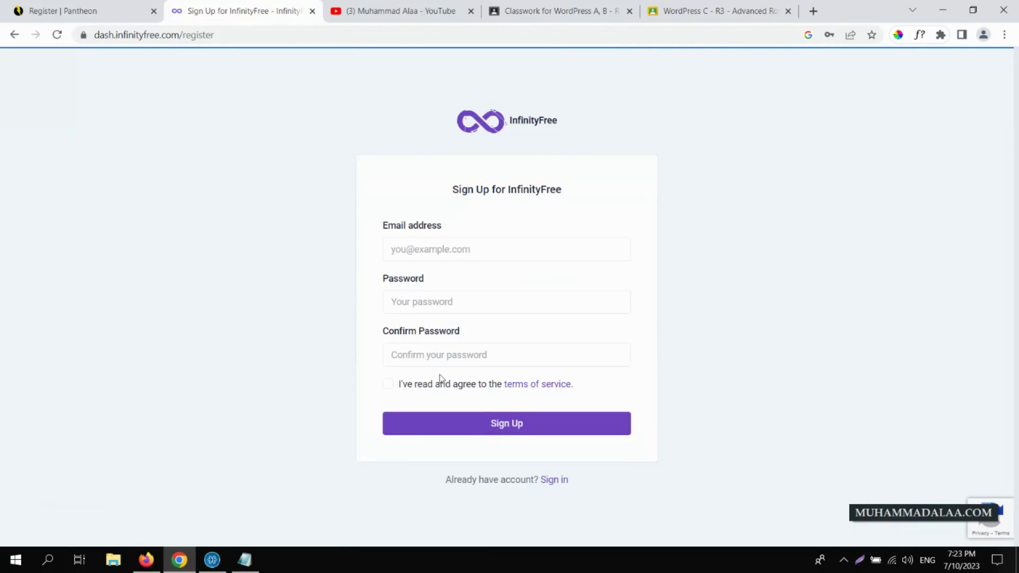
{"action": "left_click", "coordinate": [391, 385]}
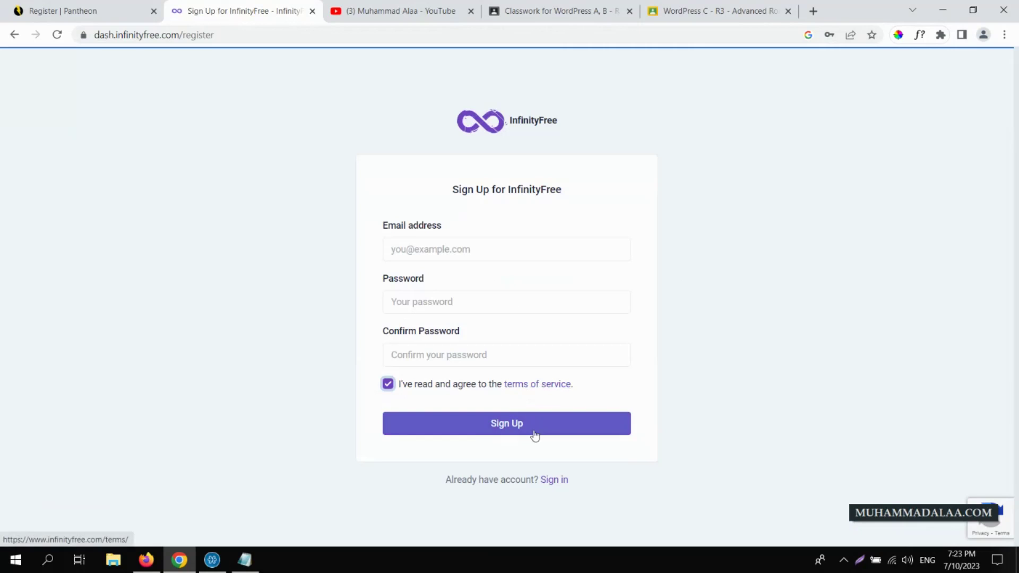
{"action": "left_click", "coordinate": [555, 480]}
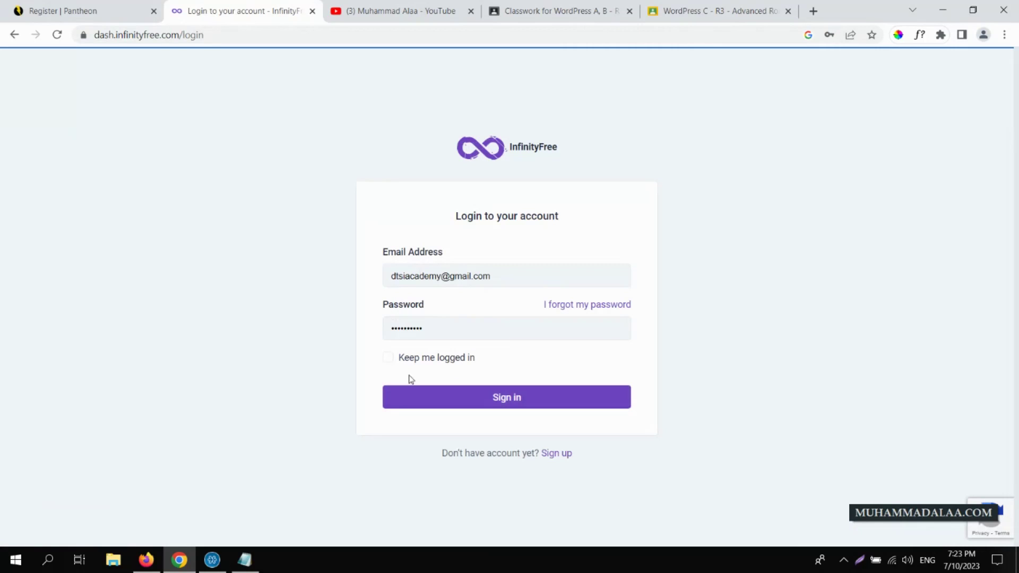
{"action": "left_click", "coordinate": [388, 358]}
{"action": "left_click", "coordinate": [444, 397]}
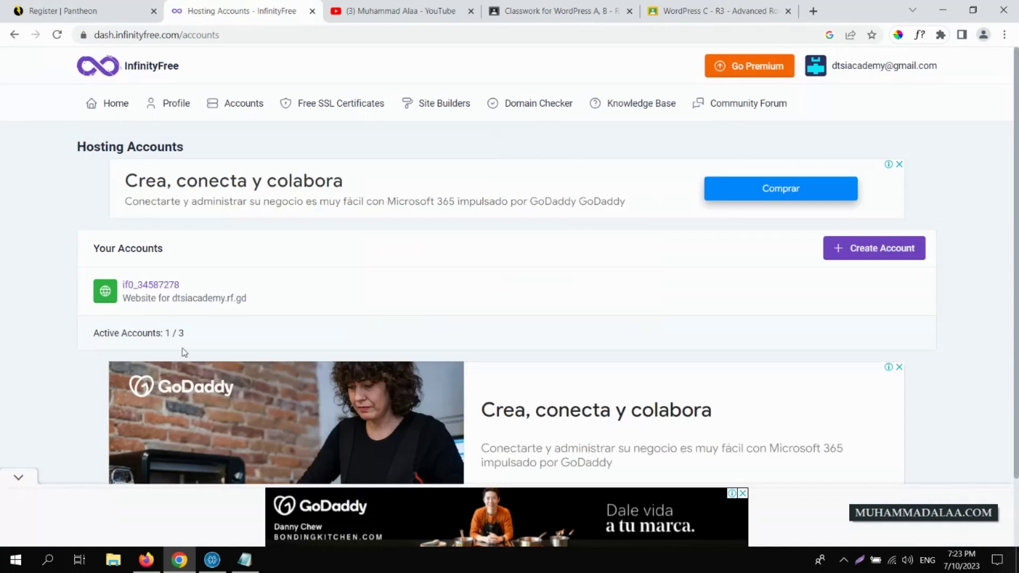
- Note the 1 / 3 account quota, start a new hosting account, and dismiss the ad
{"action": "left_click_drag", "start_coordinate": [94, 334], "coordinate": [200, 341]}
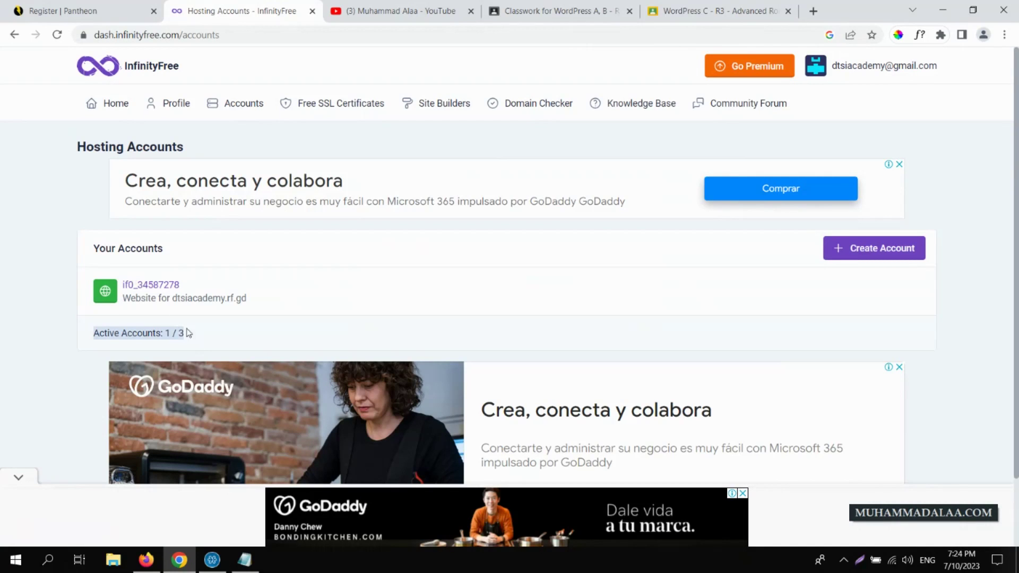
{"action": "left_click", "coordinate": [187, 333]}
{"action": "left_click_drag", "start_coordinate": [166, 336], "coordinate": [191, 337]}
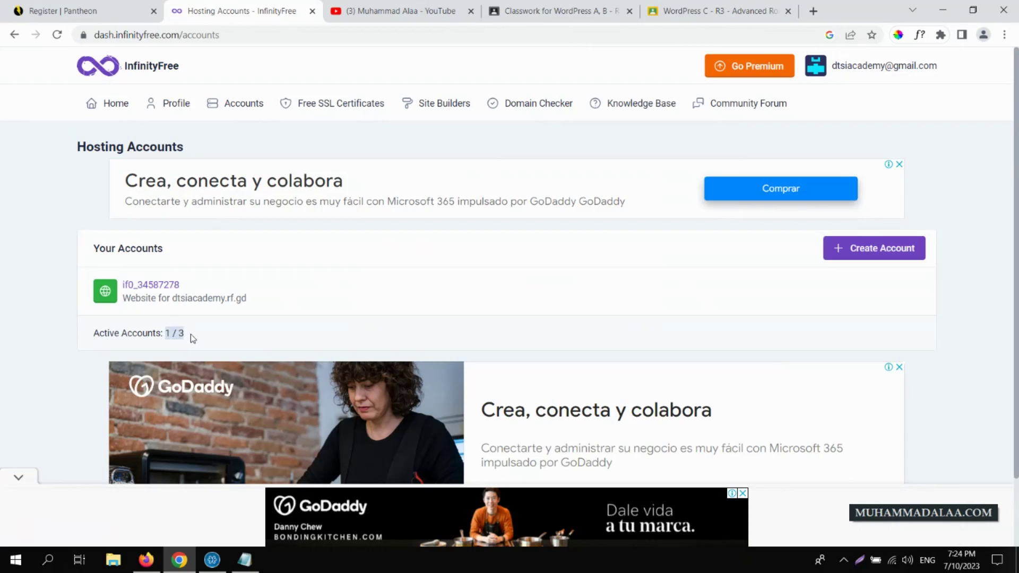
{"action": "left_click", "coordinate": [857, 254]}
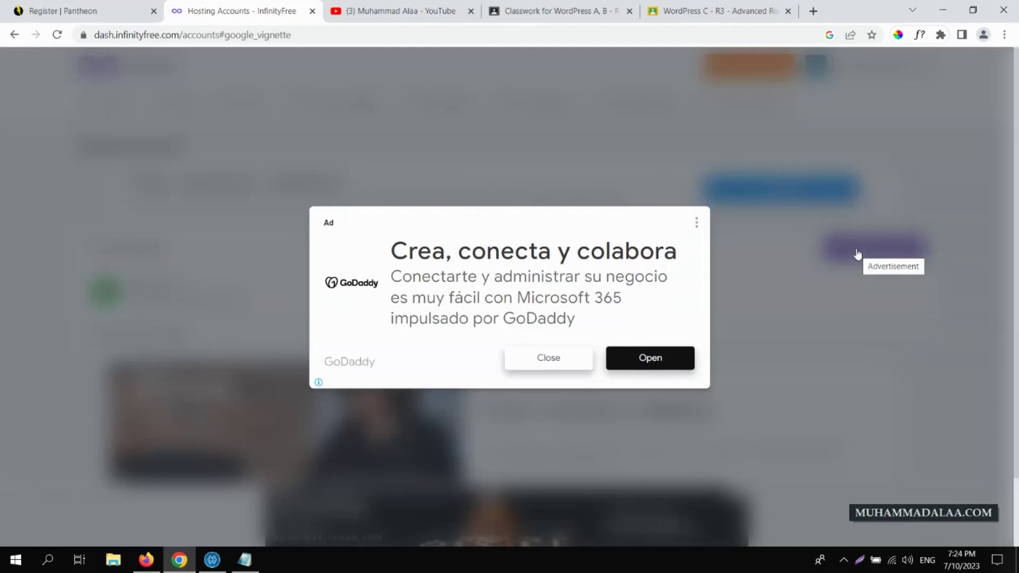
{"action": "left_click", "coordinate": [552, 359]}
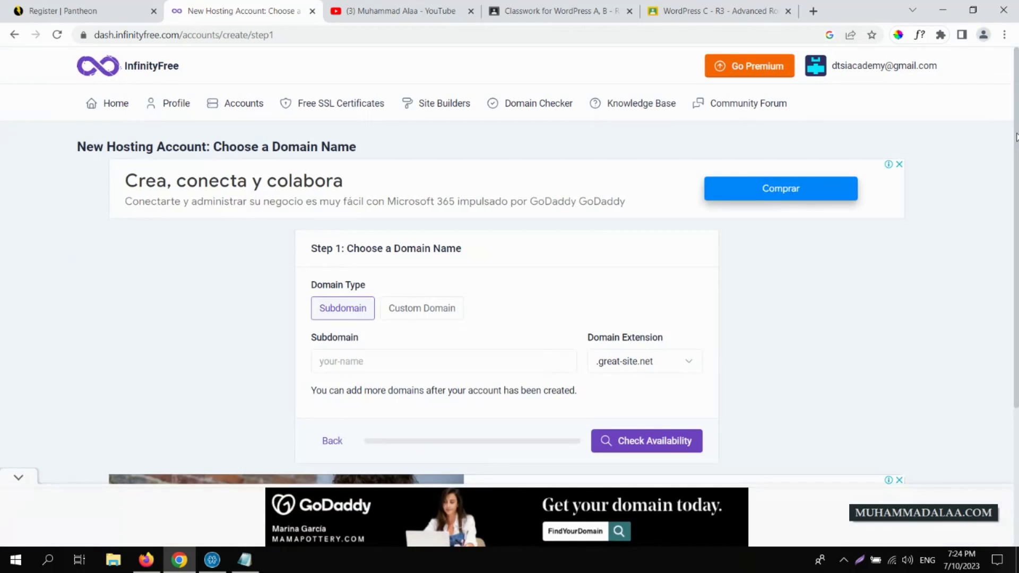
- Enter the chosen subdomain with the .rf.gd extension and check its availability
{"action": "left_click_drag", "start_coordinate": [1017, 138], "coordinate": [1017, 240]}
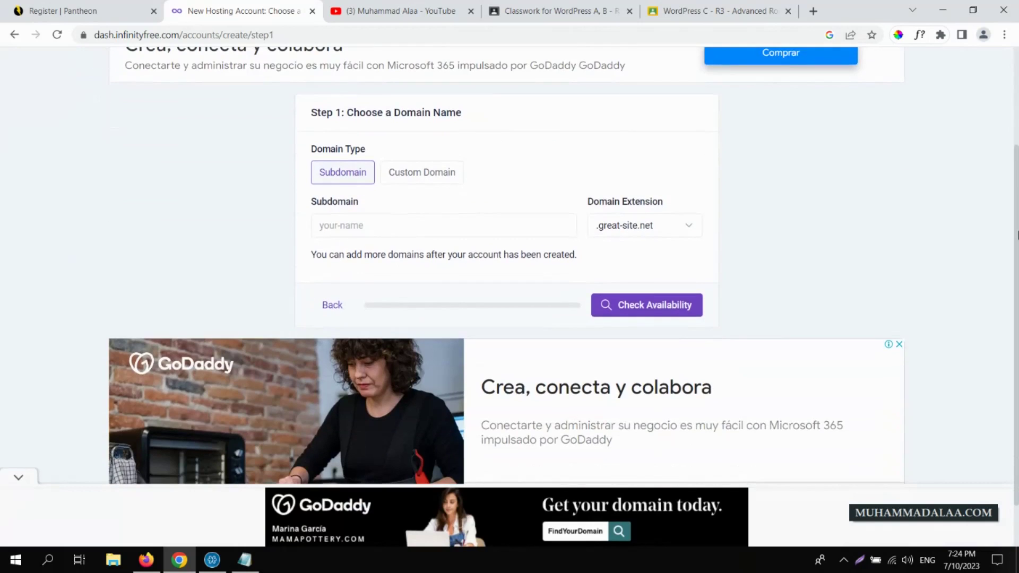
{"action": "left_click", "coordinate": [414, 180]}
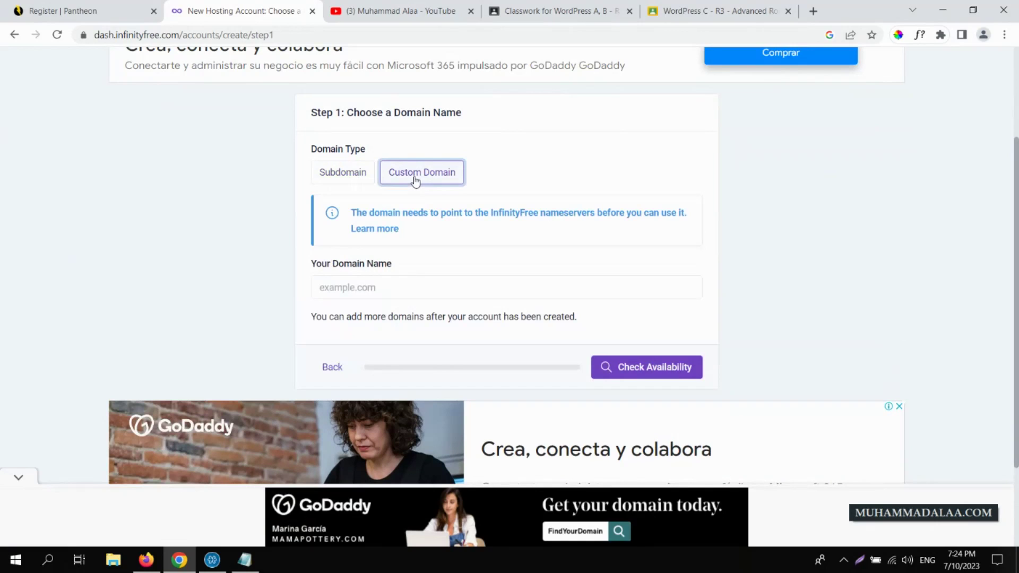
{"action": "left_click", "coordinate": [333, 174]}
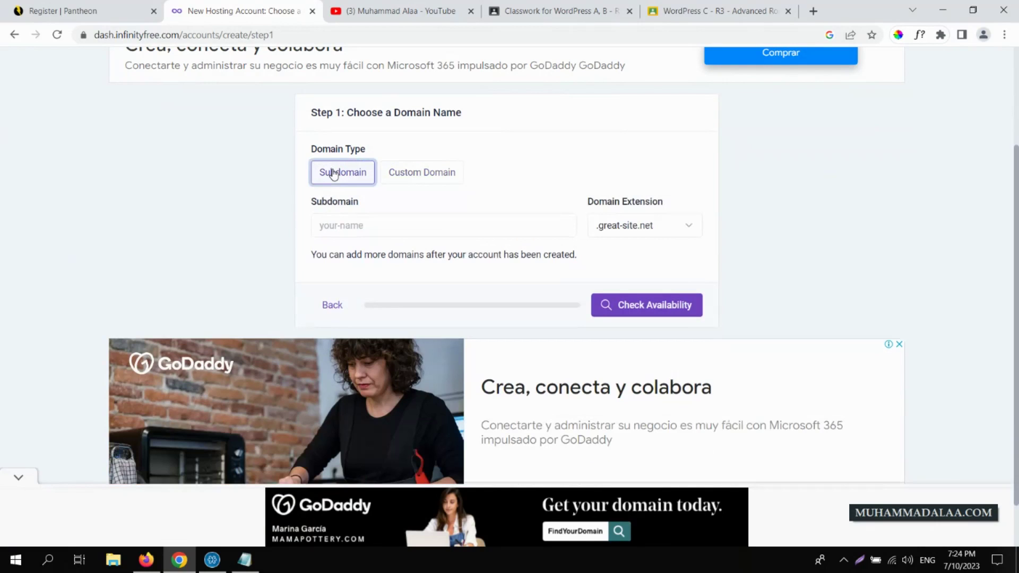
{"action": "left_click", "coordinate": [380, 222]}
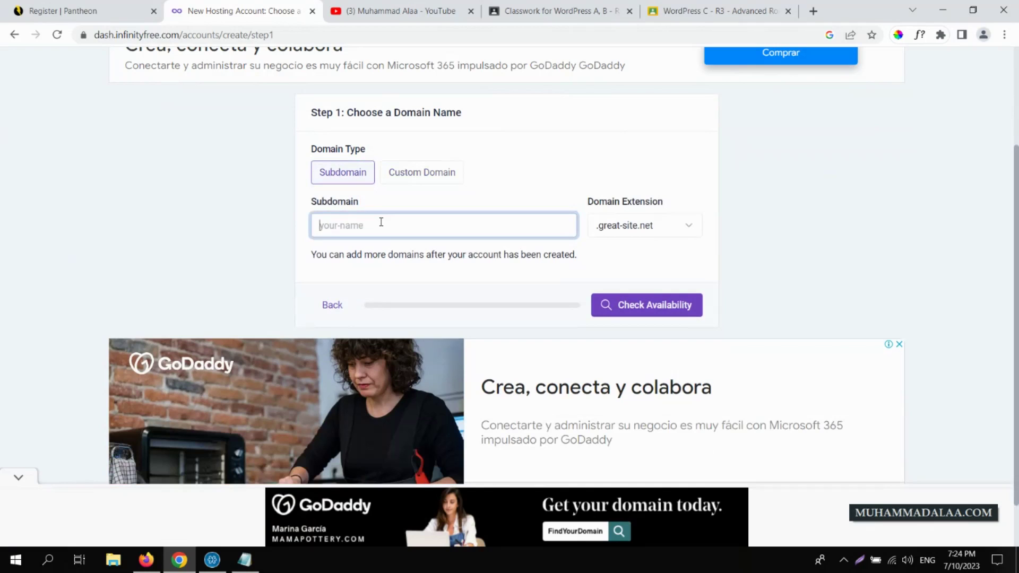
{"action": "type", "text": "muhammadalaa"}
{"action": "left_click", "coordinate": [615, 232]}
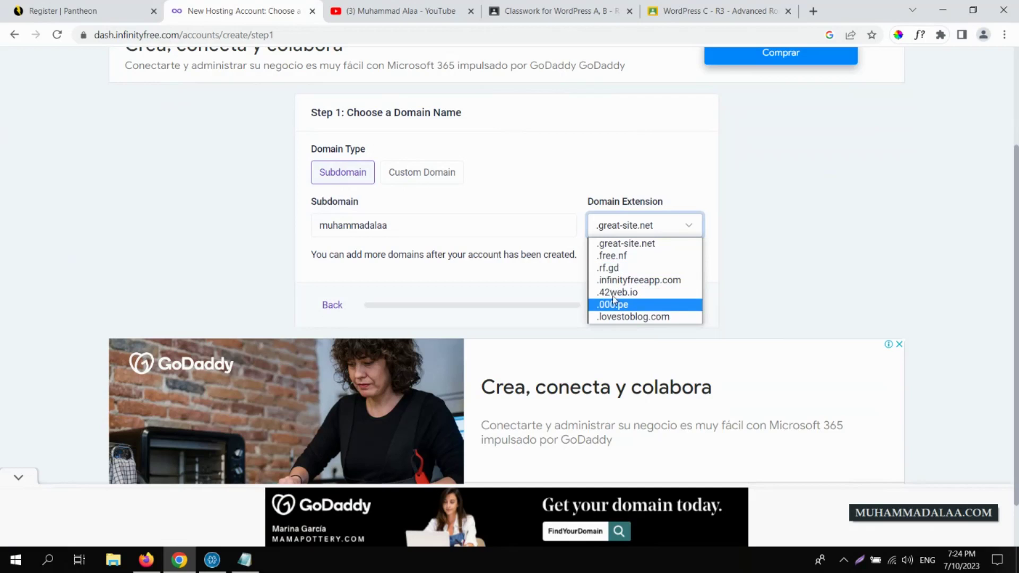
{"action": "left_click", "coordinate": [611, 267]}
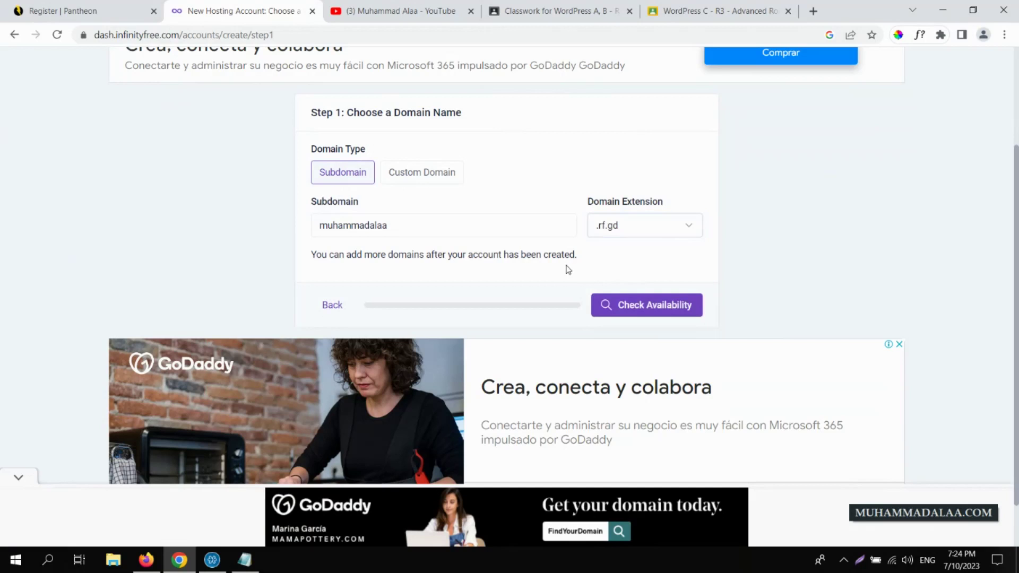
{"action": "left_click", "coordinate": [644, 309]}
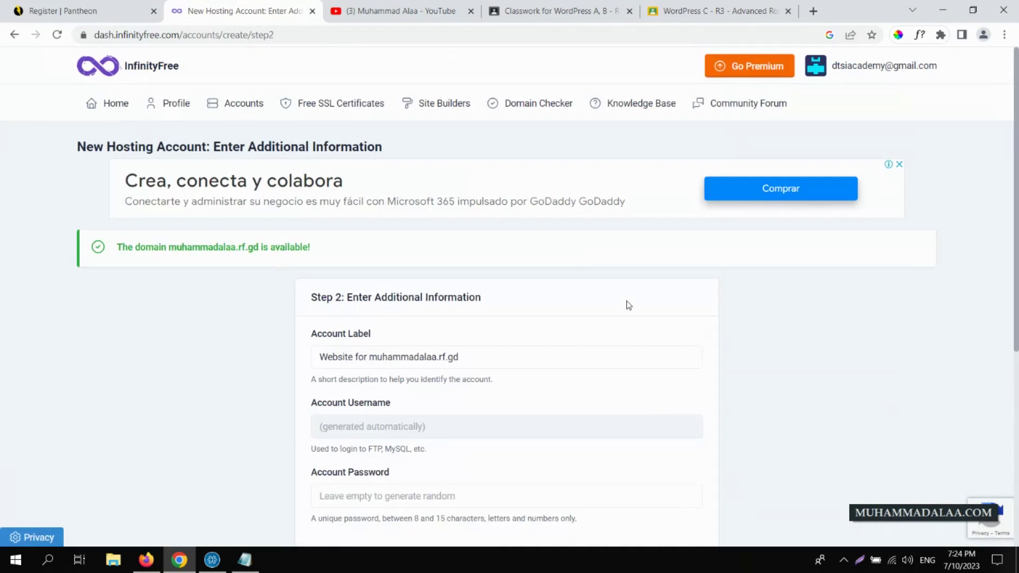
- Set the account password, correcting a typo, and create the hosting account
{"action": "scroll", "coordinate": [1015, 152], "scroll_direction": "down", "scroll_amount": 2}
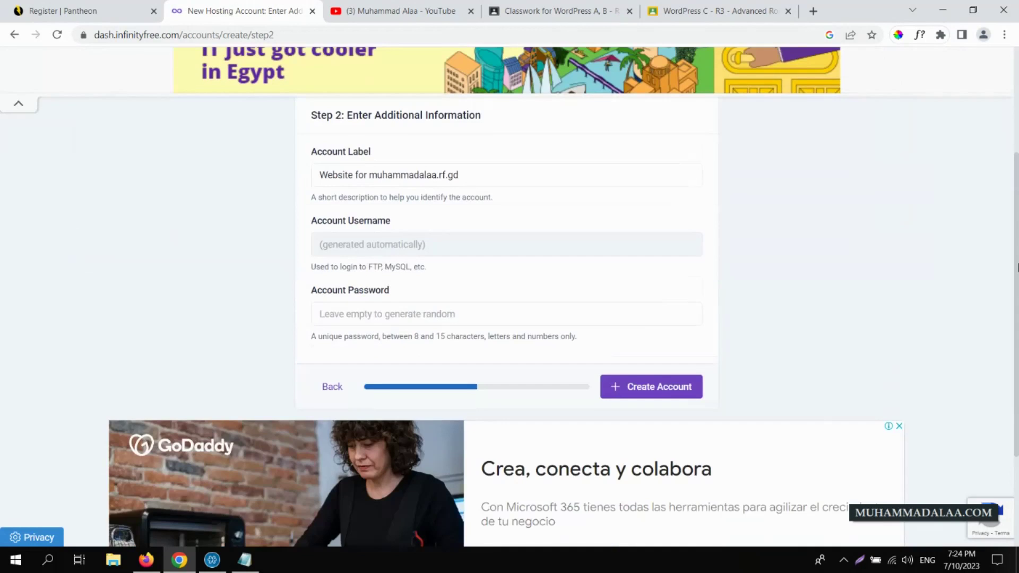
{"action": "left_click", "coordinate": [386, 379]}
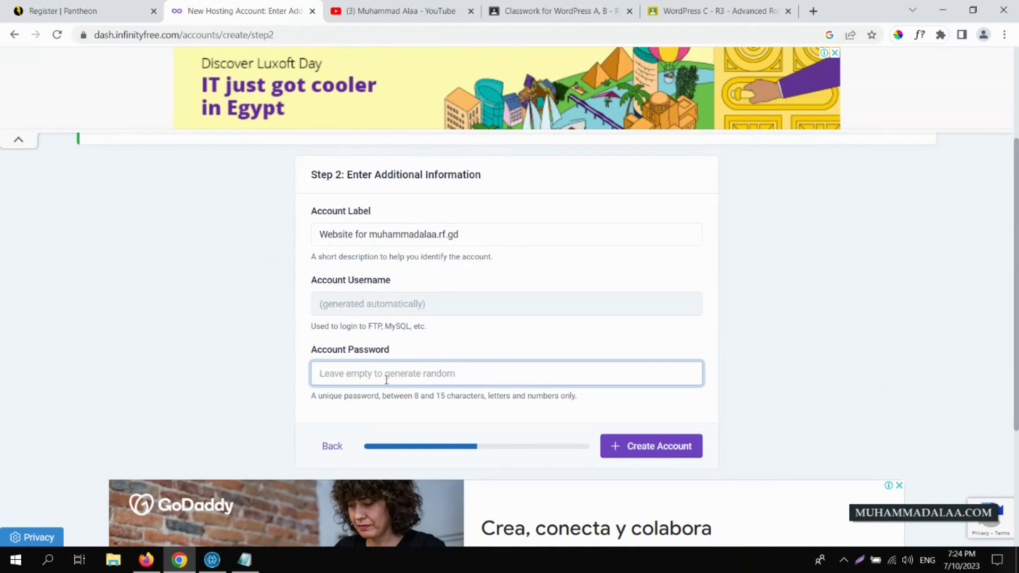
{"action": "type", "text": "12345678"}
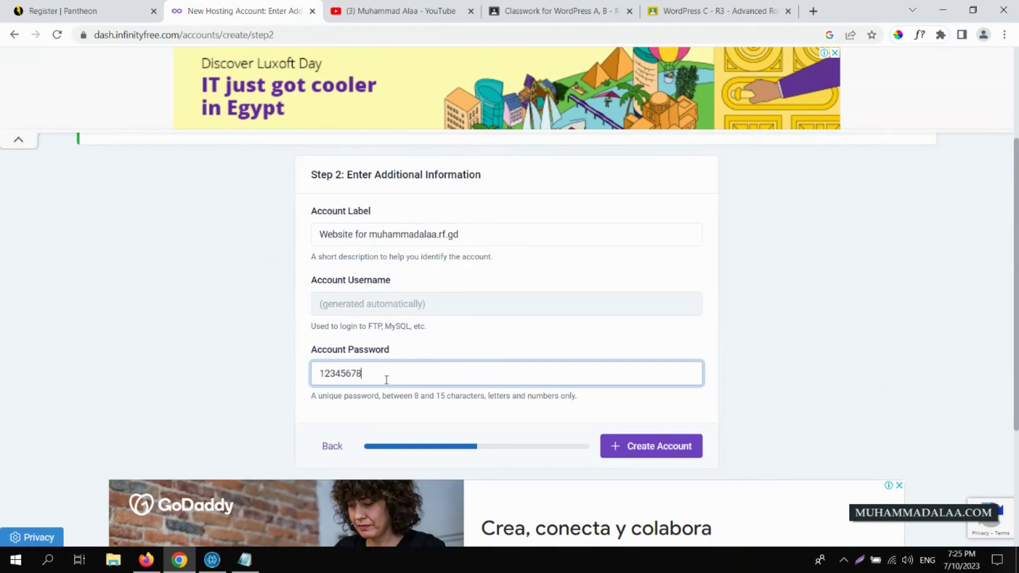
{"action": "type", "text": "89"}
{"action": "key", "text": "BackSpace"}
{"action": "key", "text": "BackSpace"}
{"action": "type", "text": "9"}
{"action": "left_click", "coordinate": [642, 457]}
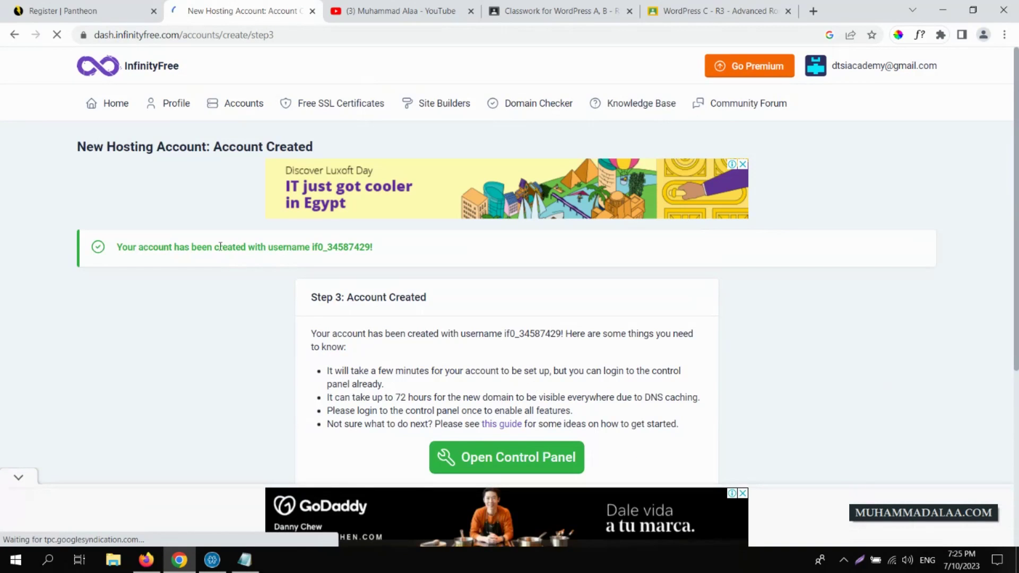
- Collapse the sticky ad bar and finish setup to reach the account's management page
{"action": "left_click_drag", "start_coordinate": [220, 247], "coordinate": [425, 259]}
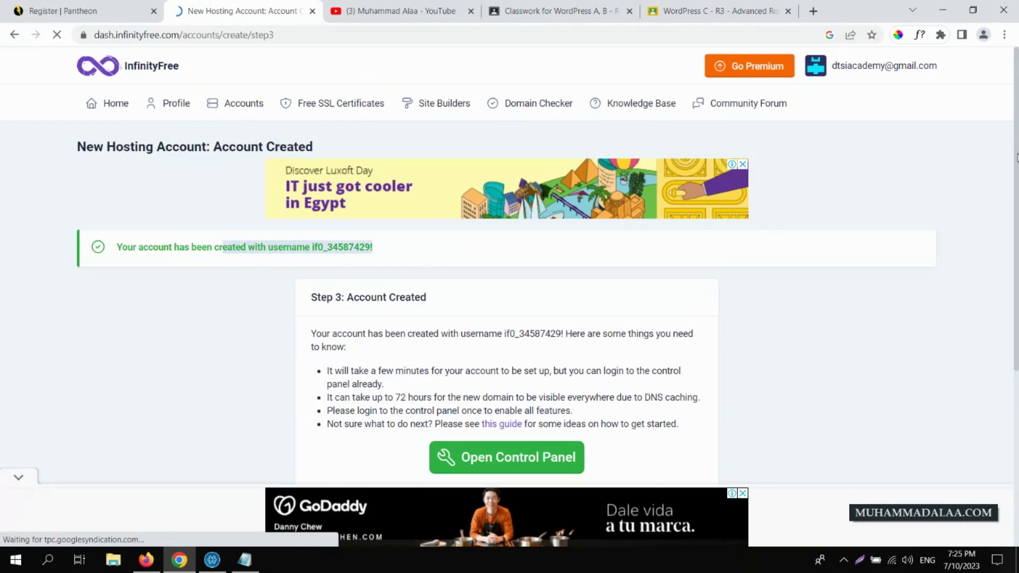
{"action": "left_click_drag", "start_coordinate": [1017, 158], "coordinate": [1016, 178]}
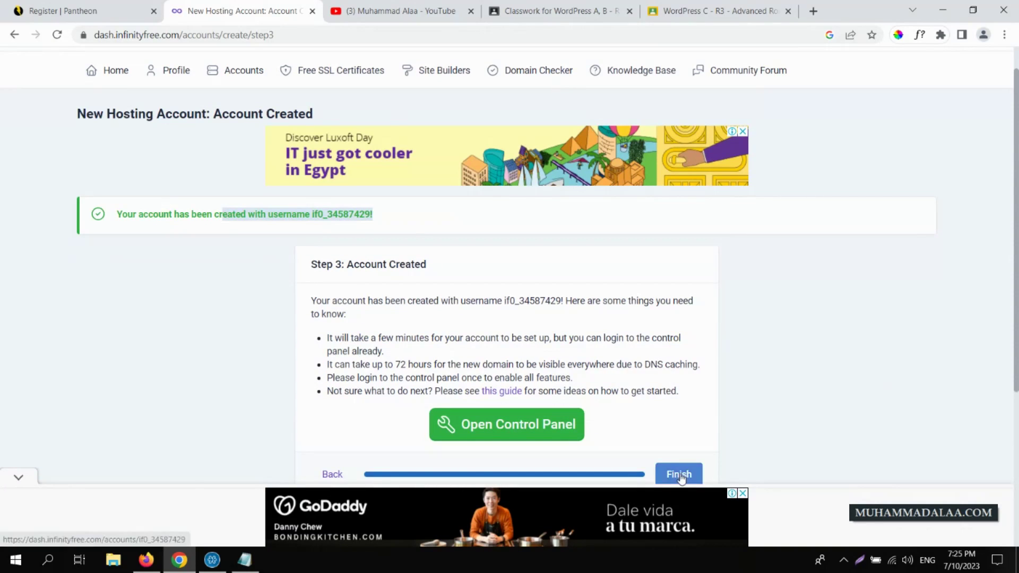
{"action": "left_click", "coordinate": [20, 480]}
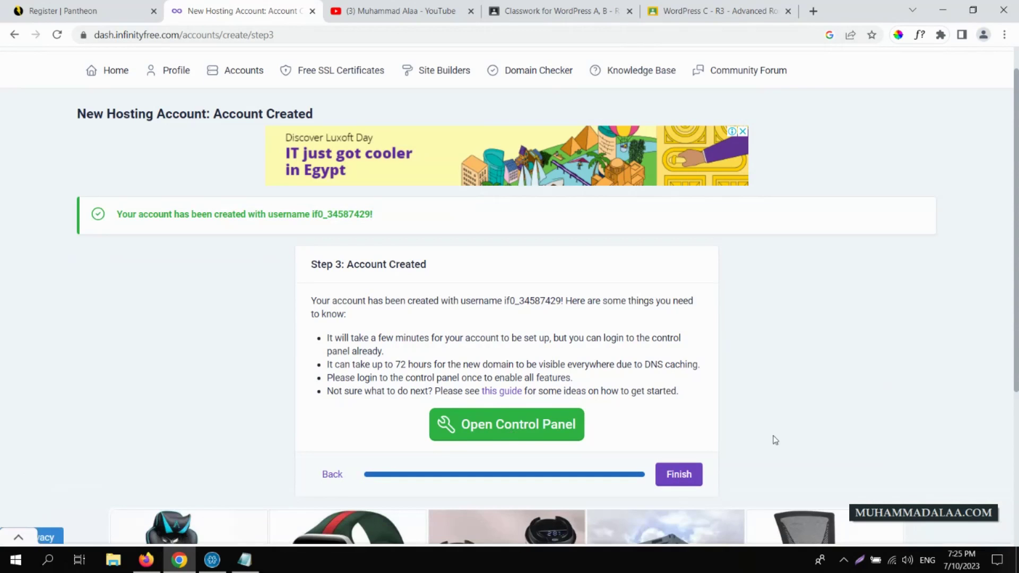
{"action": "left_click", "coordinate": [680, 474]}
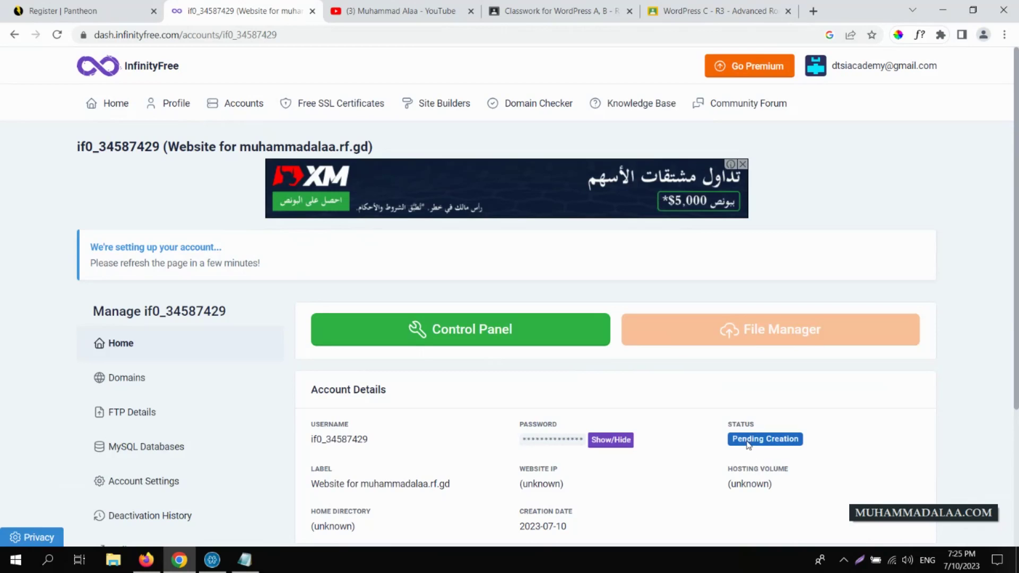
{"action": "left_click", "coordinate": [57, 36]}
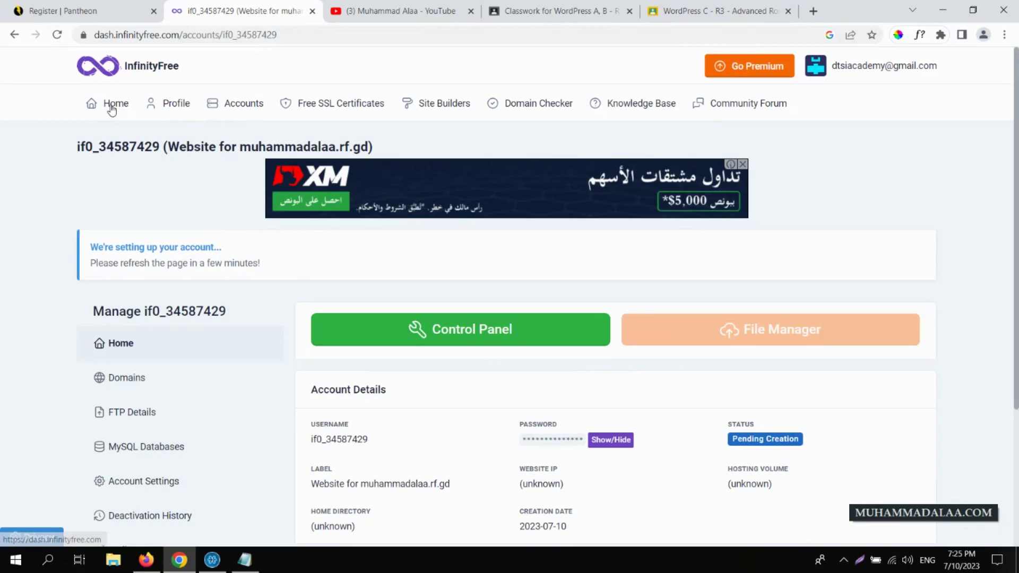
{"action": "left_click", "coordinate": [58, 37]}
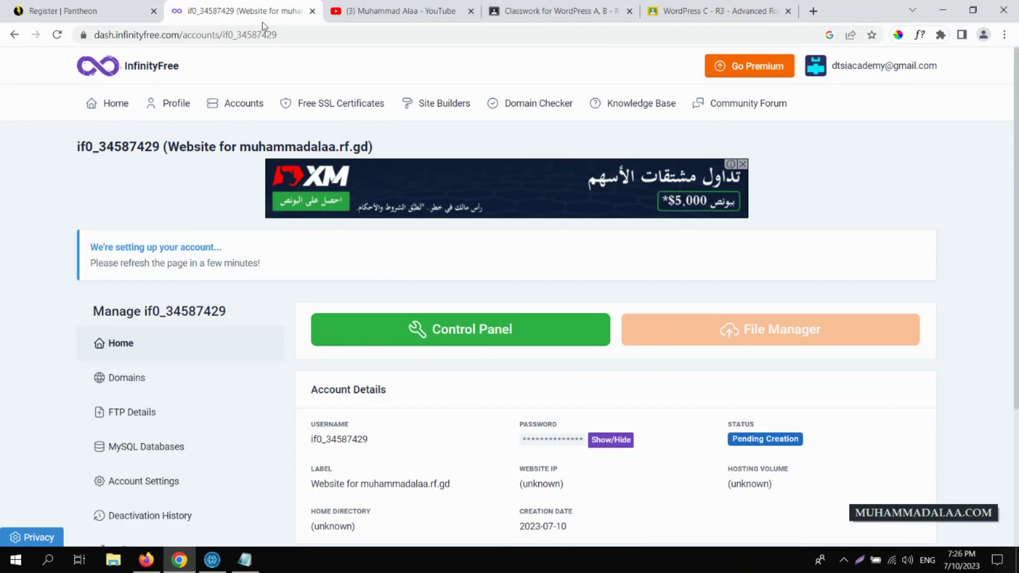
- In a new tab, search for 000webhost and open its website
{"action": "left_click", "coordinate": [89, 6]}
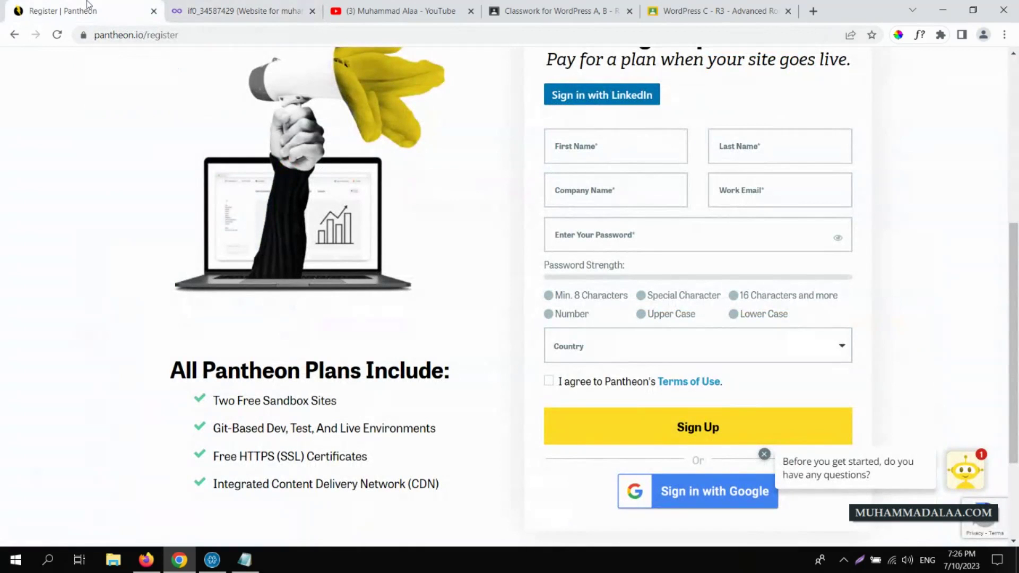
{"action": "left_click", "coordinate": [216, 12]}
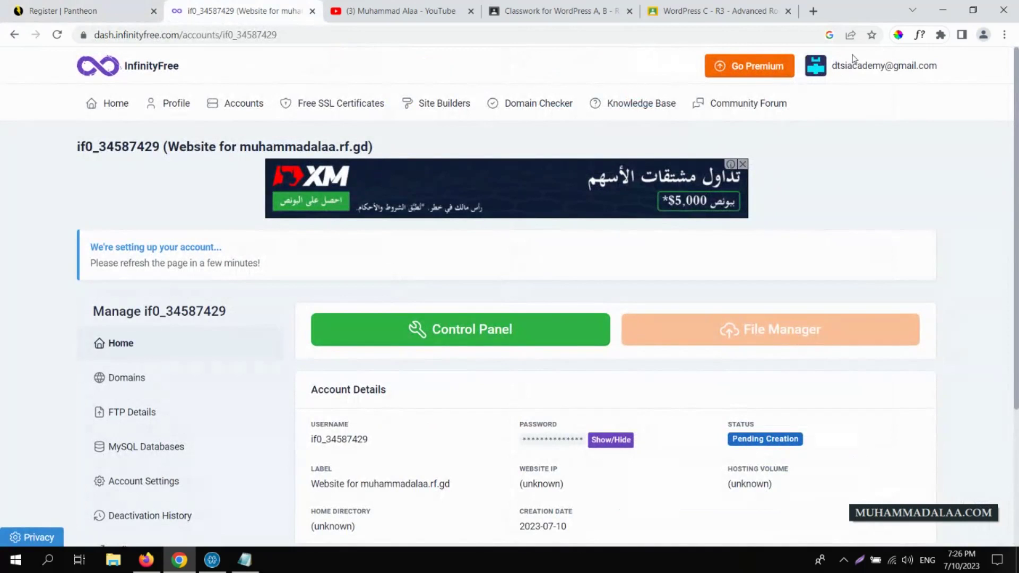
{"action": "left_click", "coordinate": [813, 11]}
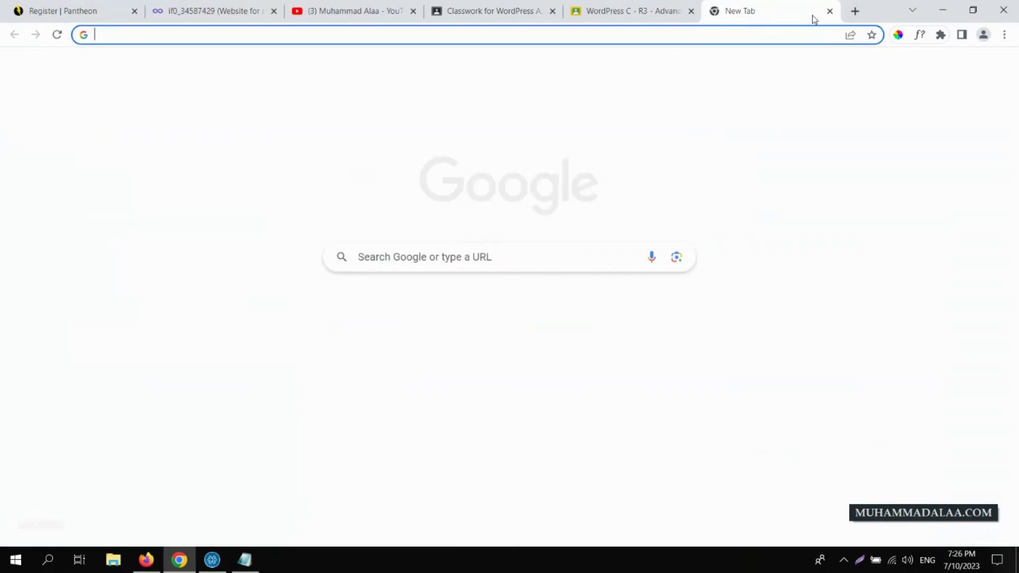
{"action": "type", "text": "webhost"}
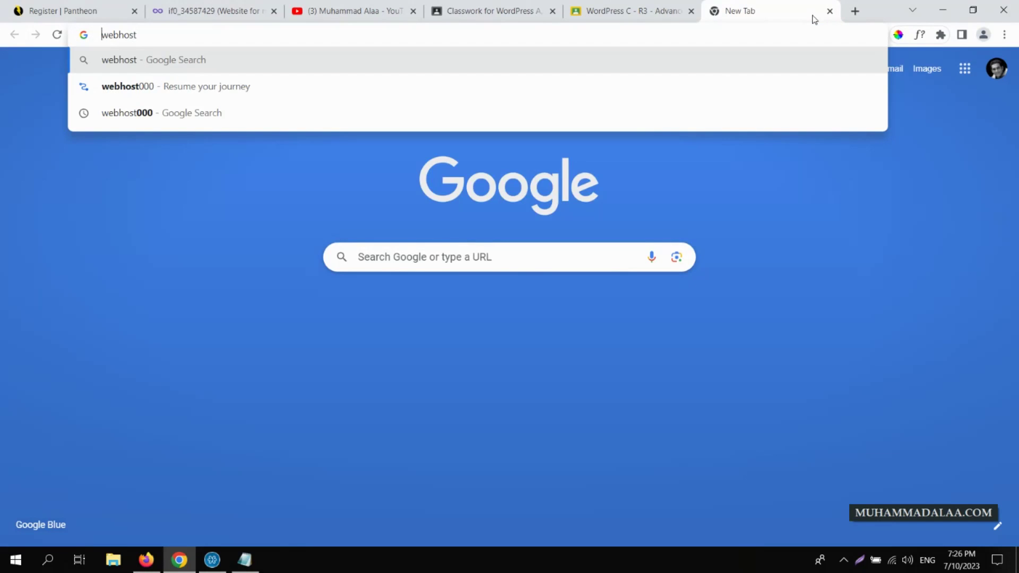
{"action": "type", "text": "000"}
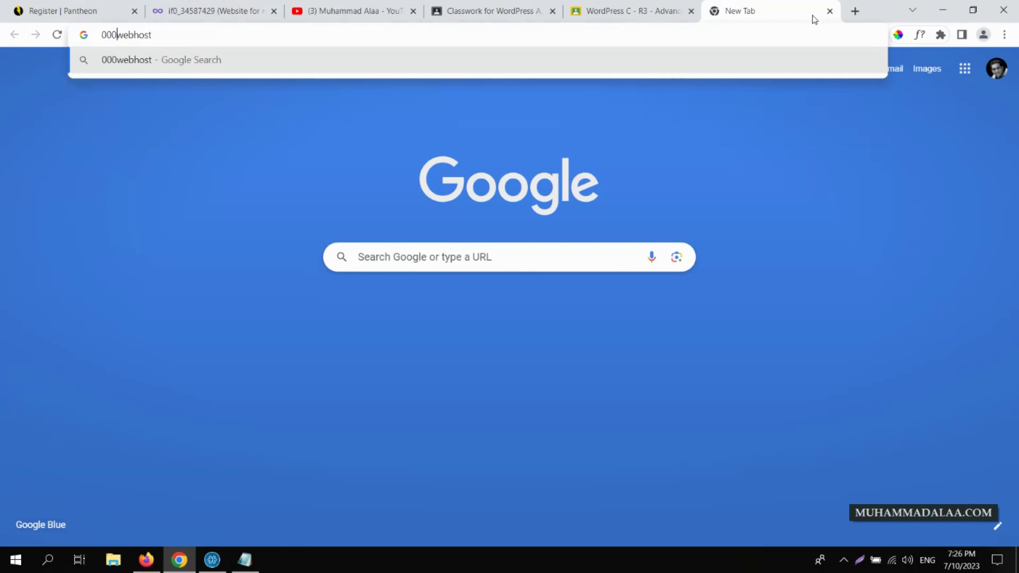
{"action": "key", "text": "Return"}
{"action": "left_click", "coordinate": [187, 212]}
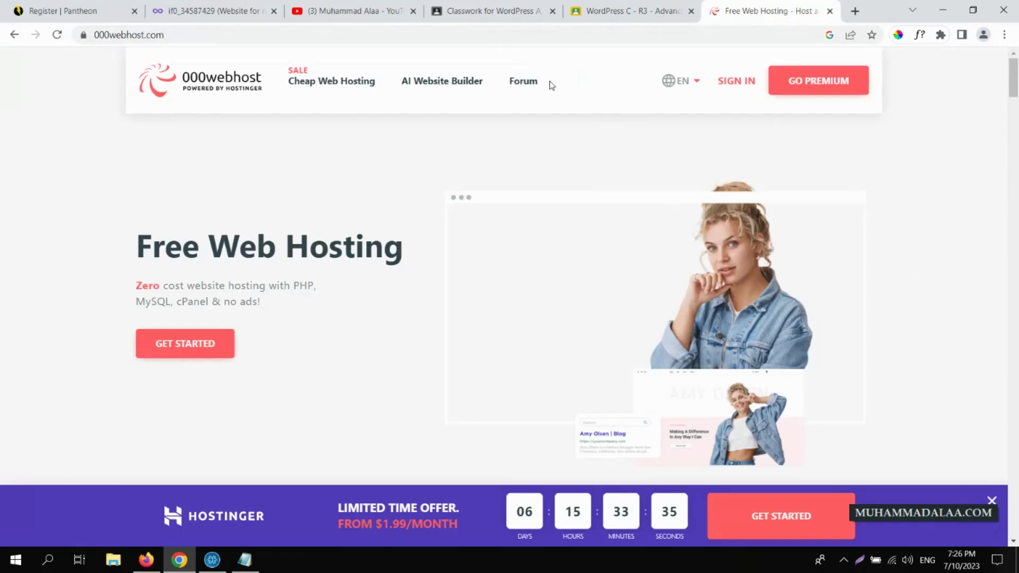
- Visit cloudaccess.net, view its hosting plans via Get Started Now, then close that tab
{"action": "left_click", "coordinate": [540, 29]}
{"action": "type", "text": "c"}
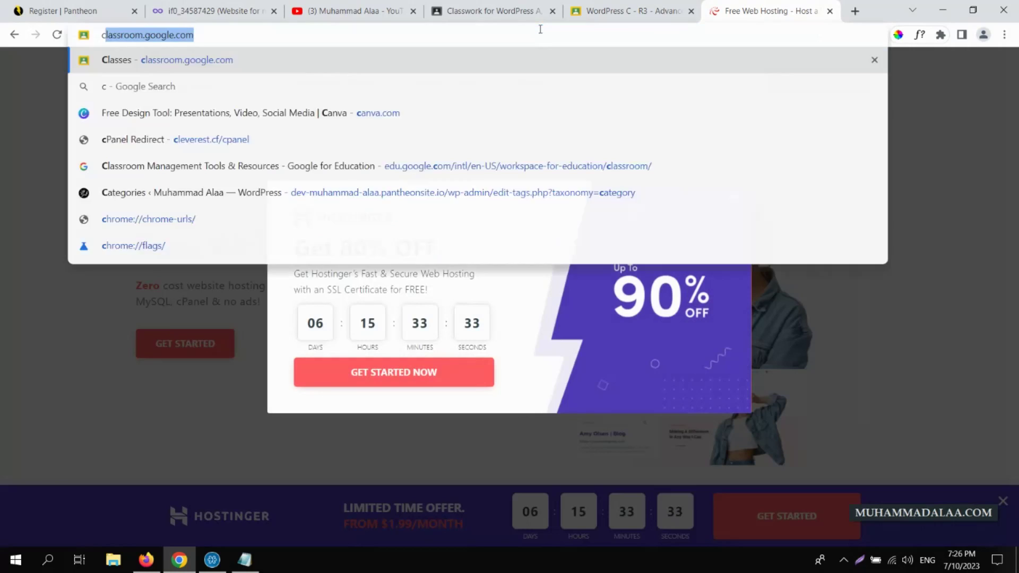
{"action": "type", "text": "loudacces"}
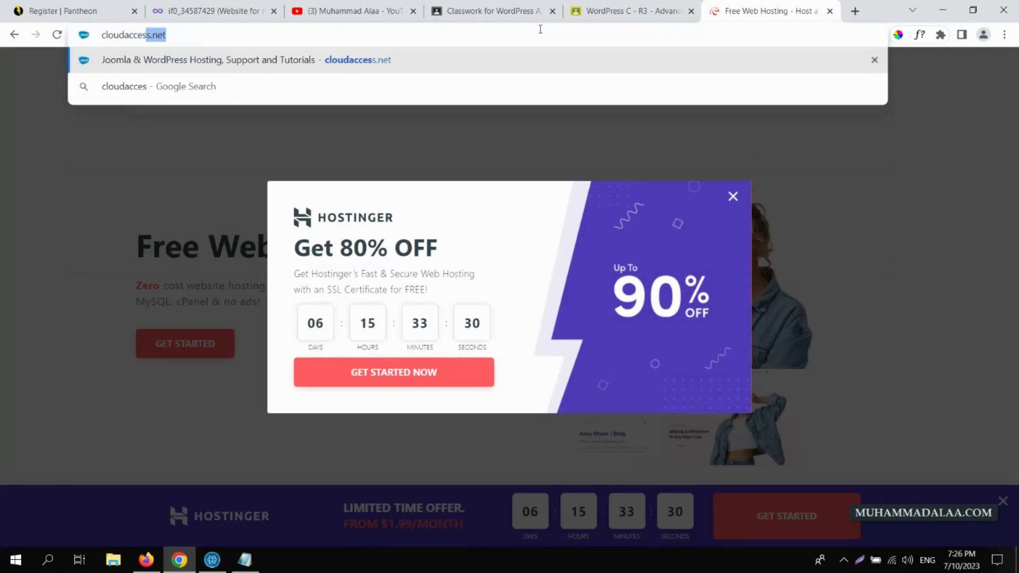
{"action": "key", "text": "Return"}
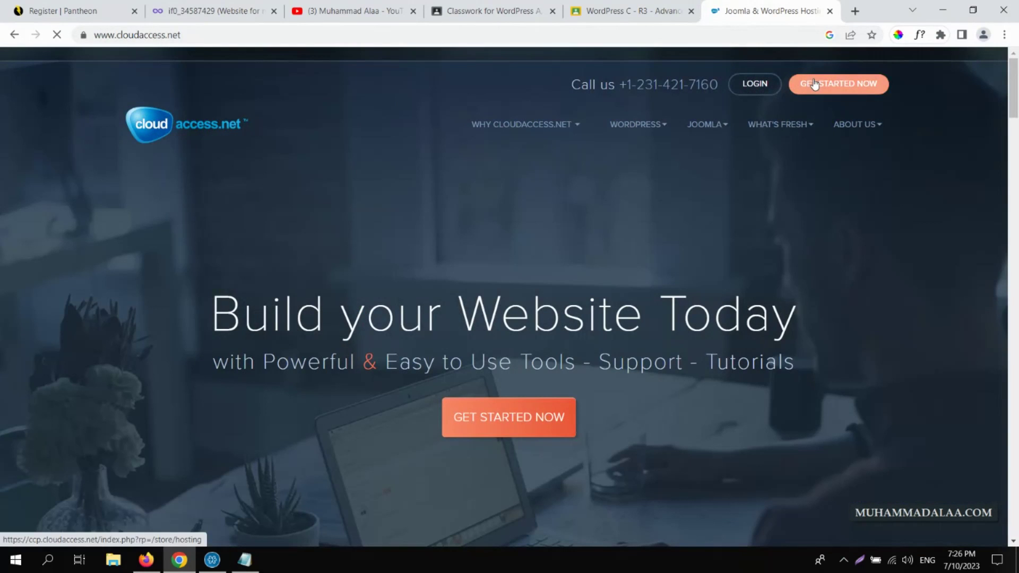
{"action": "left_click", "coordinate": [815, 83]}
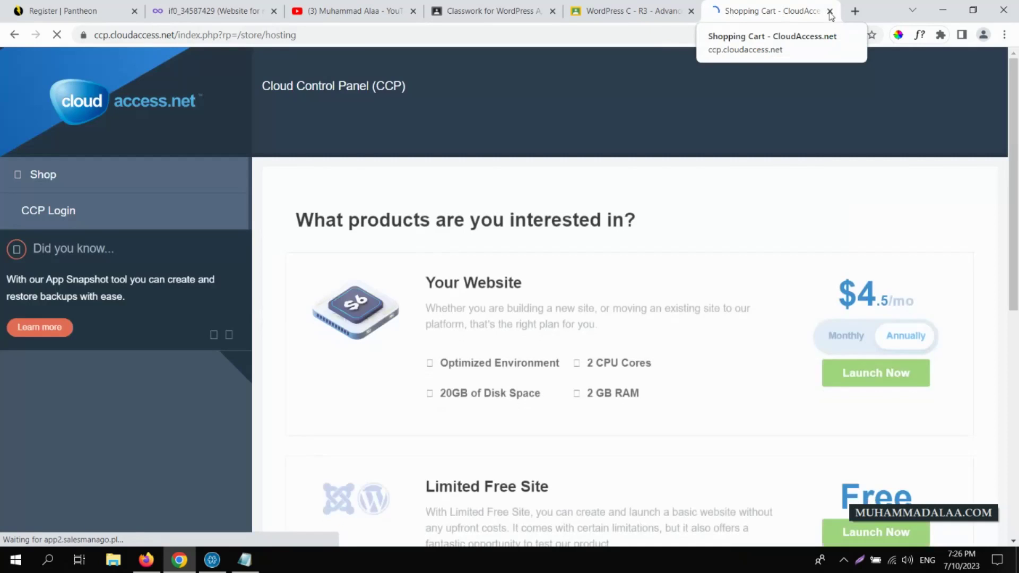
{"action": "left_click", "coordinate": [829, 11]}
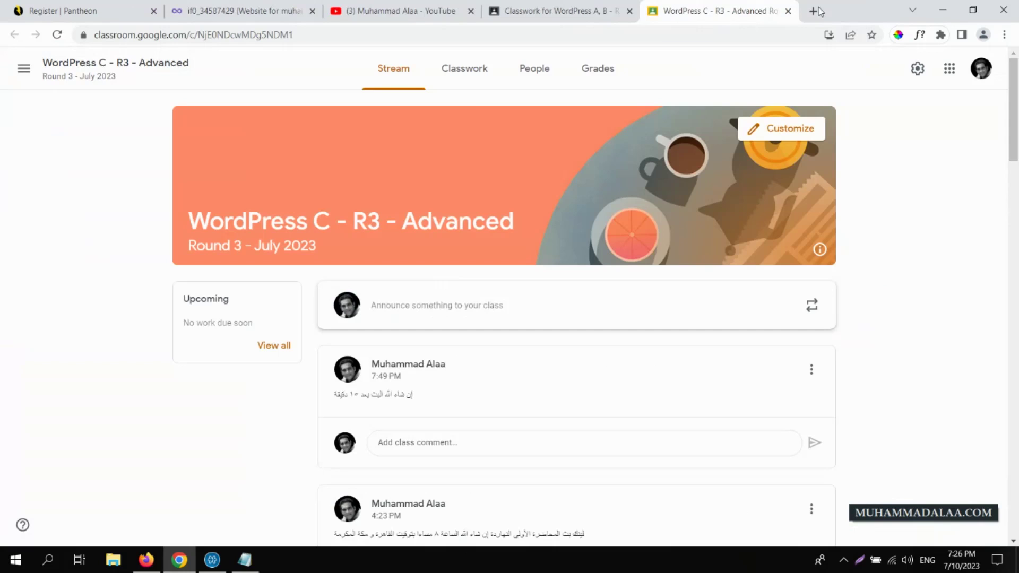
- Refresh InfinityFree, confirm 2 / 3 active accounts, and open the second site's account page
{"action": "left_click", "coordinate": [265, 11]}
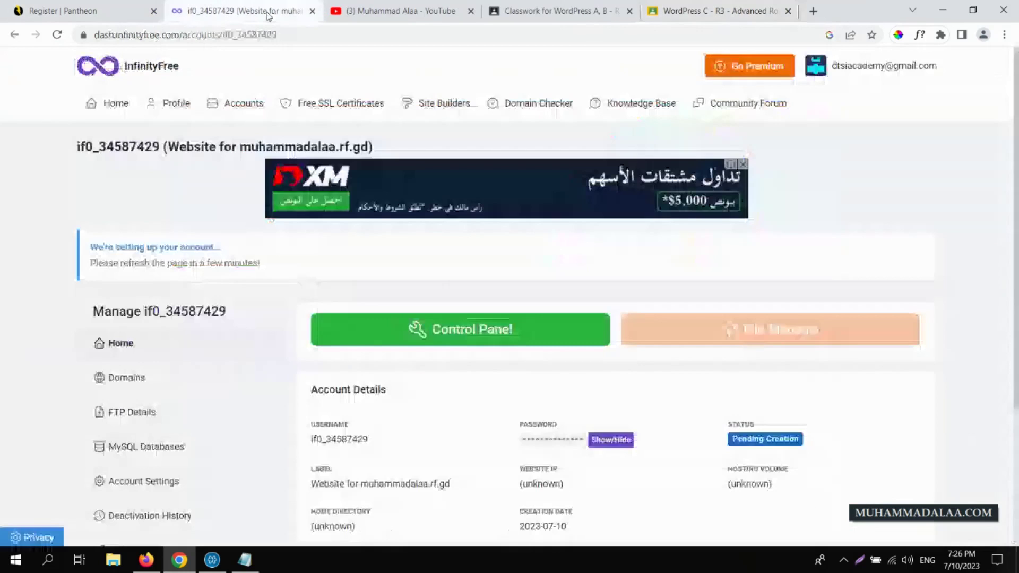
{"action": "left_click", "coordinate": [58, 35]}
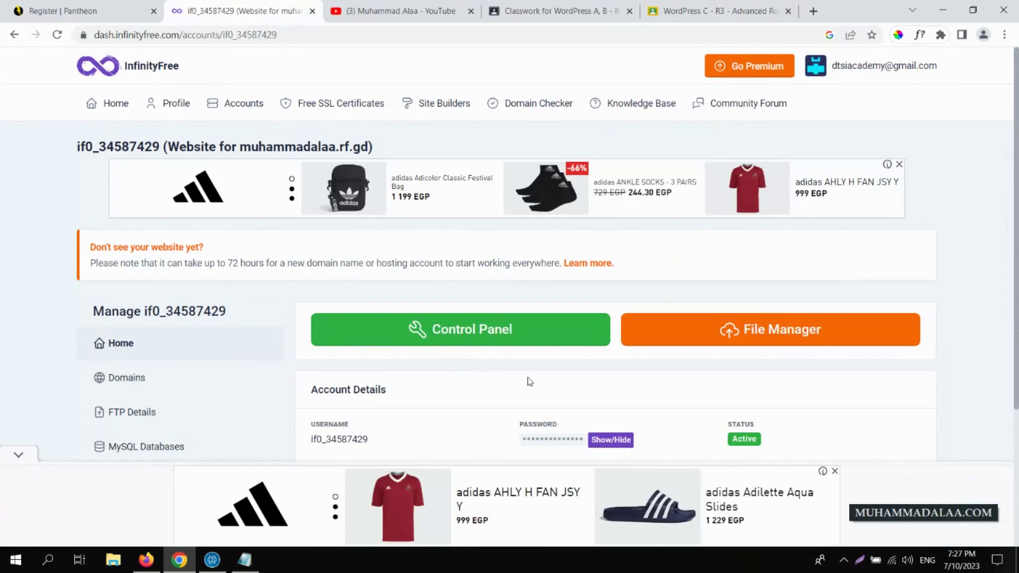
{"action": "left_click", "coordinate": [112, 104]}
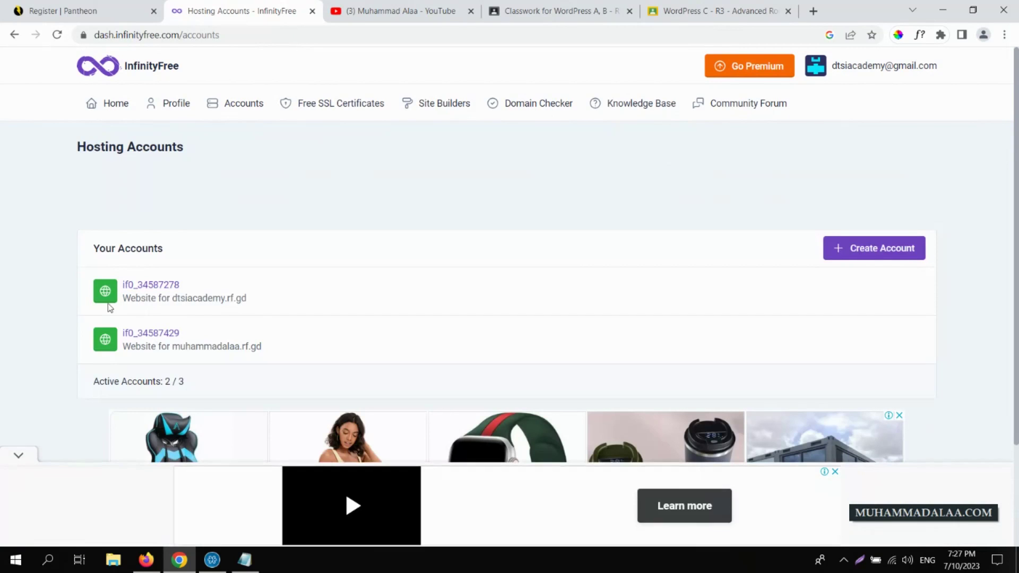
{"action": "left_click_drag", "start_coordinate": [184, 382], "coordinate": [164, 382]}
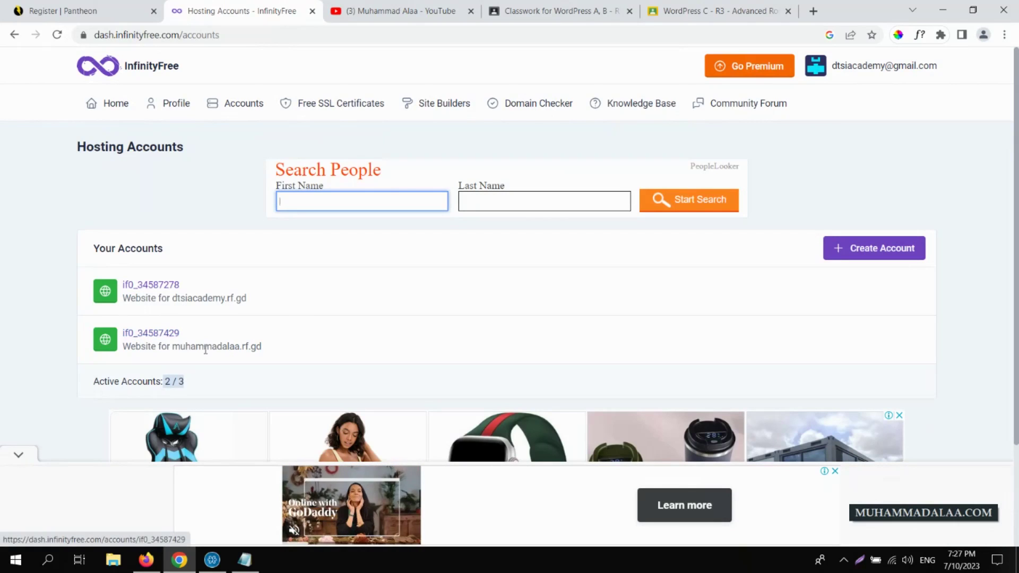
{"action": "left_click", "coordinate": [159, 334]}
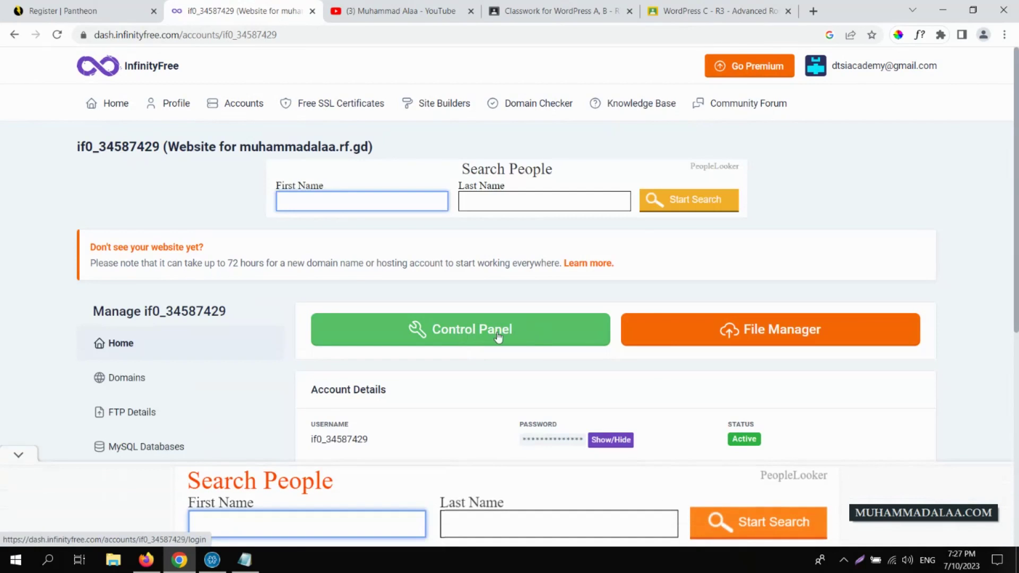
- Open the control panel, approve the service e-mails, then close the panel tab
{"action": "left_click", "coordinate": [498, 337]}
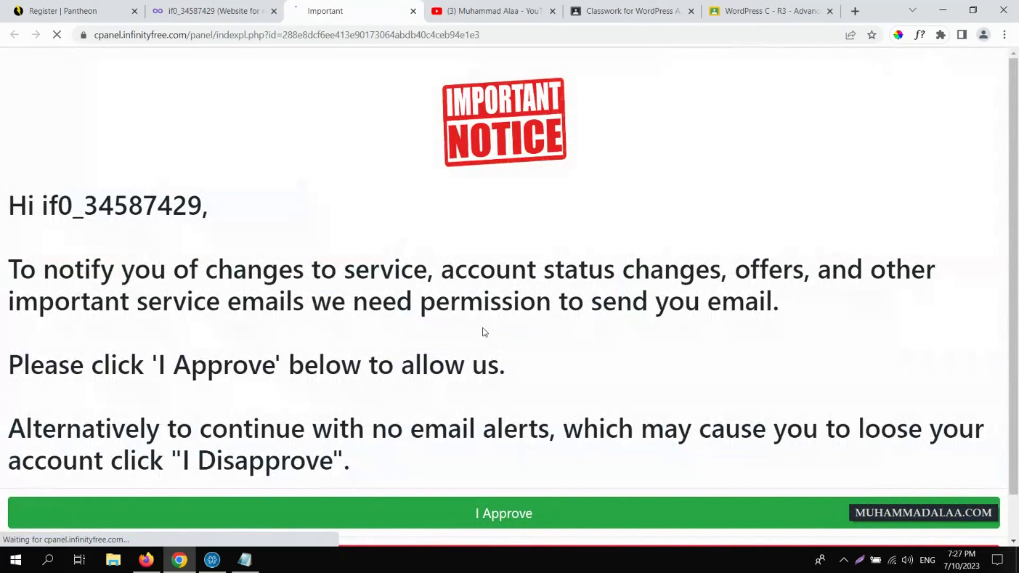
{"action": "scroll", "coordinate": [1016, 236], "scroll_direction": "down", "scroll_amount": 1}
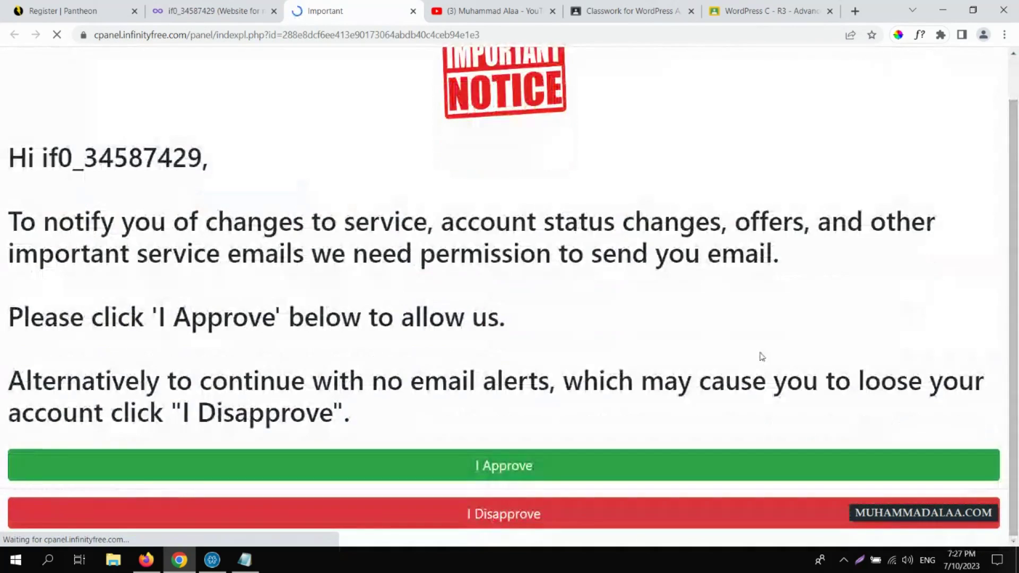
{"action": "left_click", "coordinate": [496, 469]}
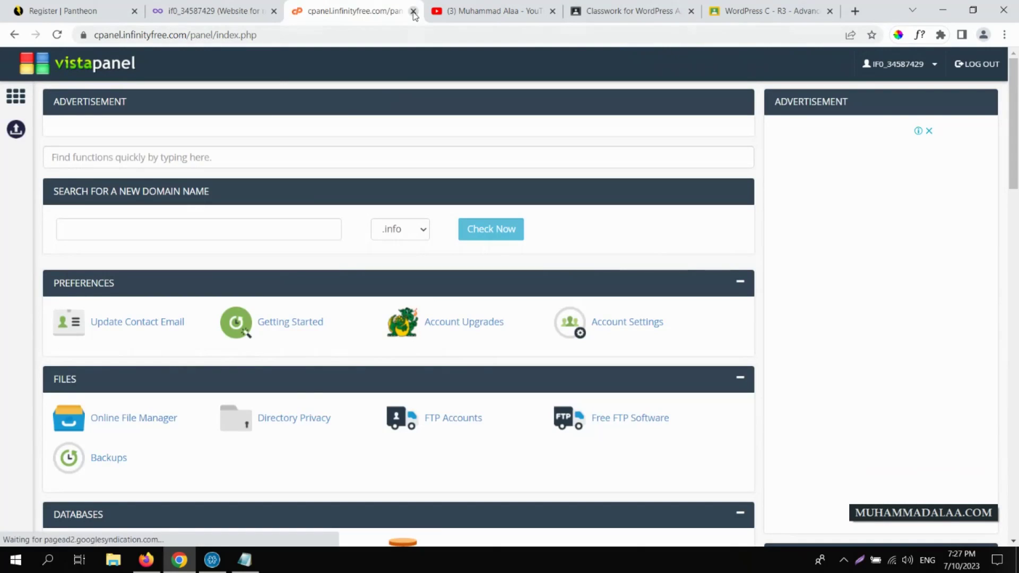
{"action": "left_click", "coordinate": [413, 11]}
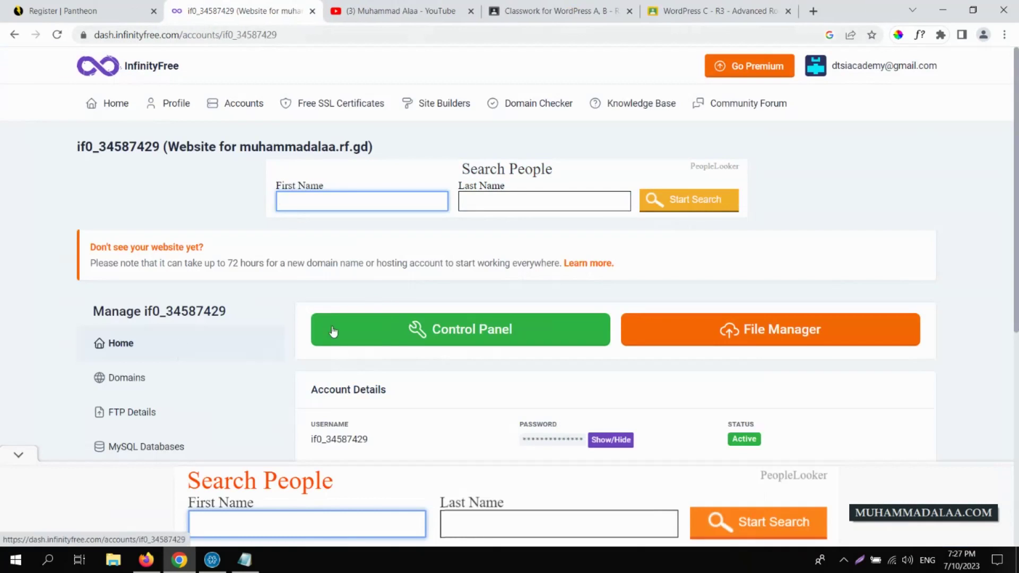
- Reopen the vistaPanel control panel and scroll down to the Software section
{"action": "left_click", "coordinate": [442, 333]}
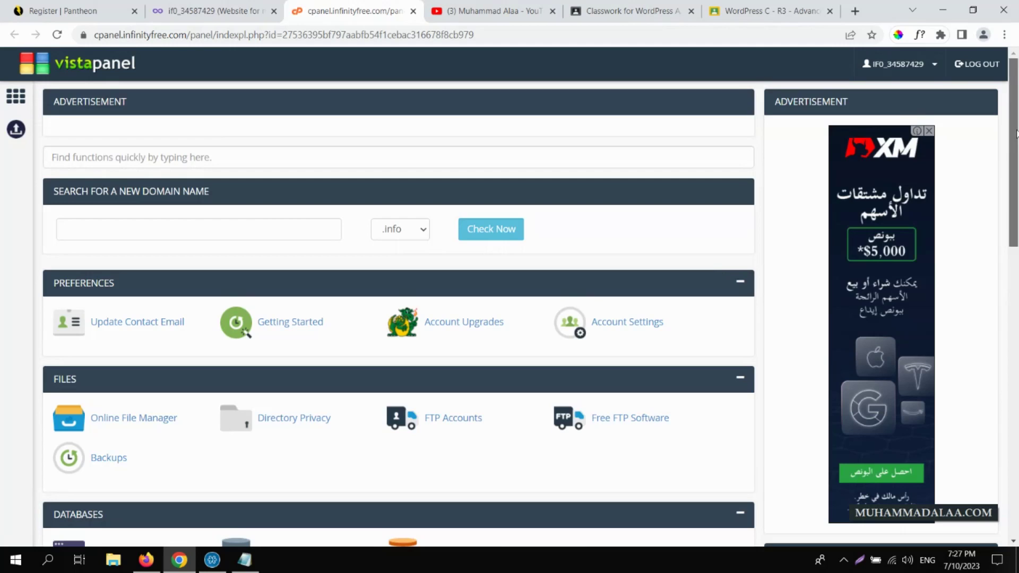
{"action": "mouse_move", "coordinate": [1016, 133]}
{"action": "left_mouse_down"}
{"action": "mouse_move", "coordinate": [1017, 450]}
{"action": "mouse_move", "coordinate": [1014, 116]}
{"action": "left_mouse_up"}
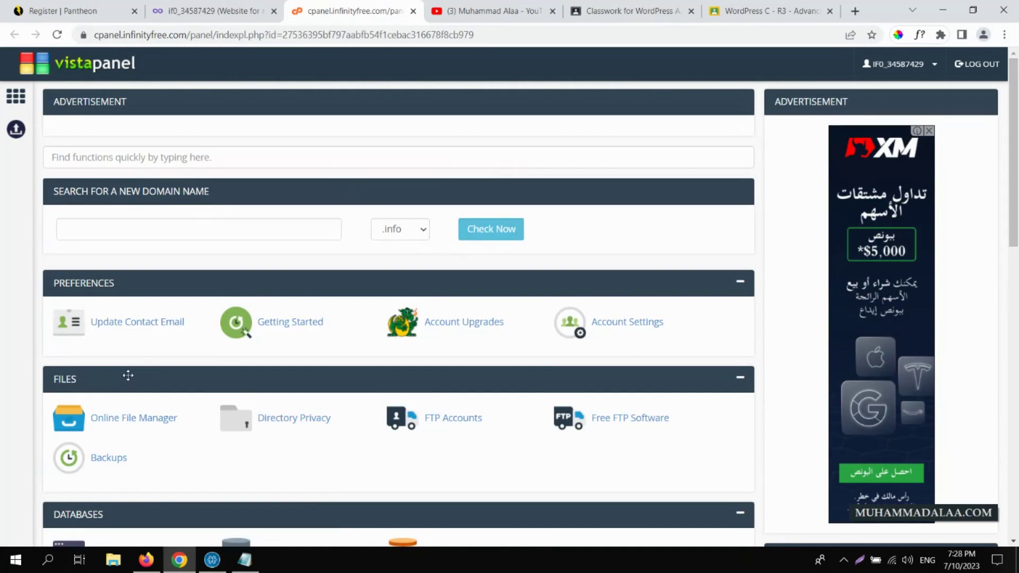
{"action": "left_click_drag", "start_coordinate": [1016, 140], "coordinate": [1017, 434]}
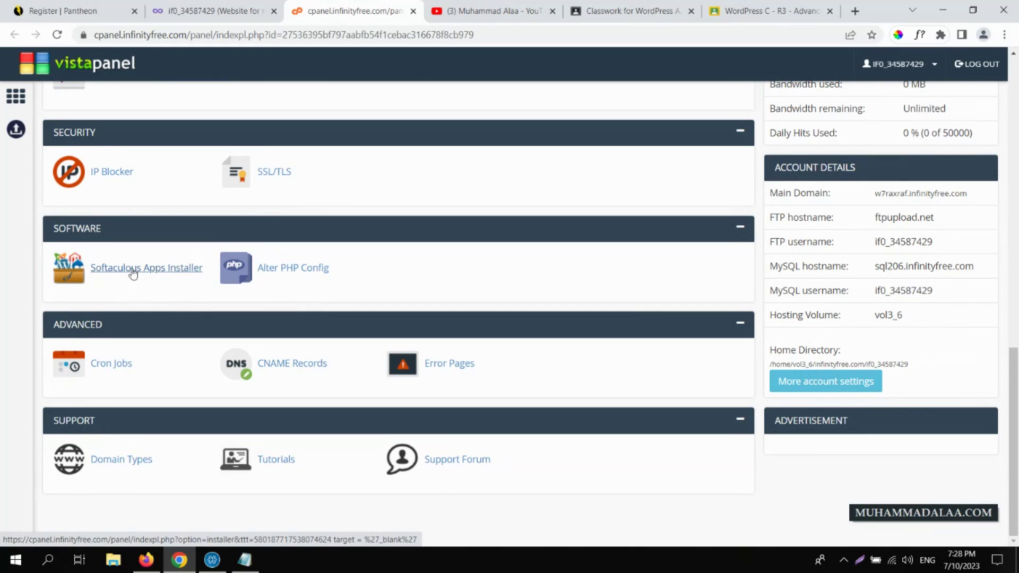
- Launch Softaculous Apps Installer and start a WordPress installation
{"action": "left_click", "coordinate": [132, 272]}
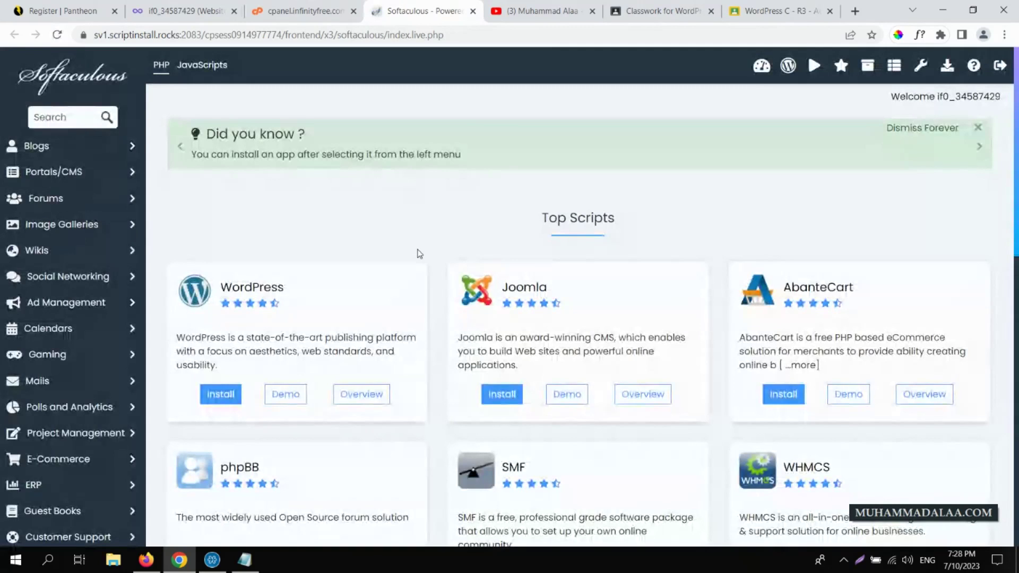
{"action": "scroll", "coordinate": [1016, 191], "scroll_direction": "down", "scroll_amount": 5}
{"action": "scroll", "coordinate": [1016, 191], "scroll_direction": "up", "scroll_amount": 5}
{"action": "left_click", "coordinate": [222, 395]}
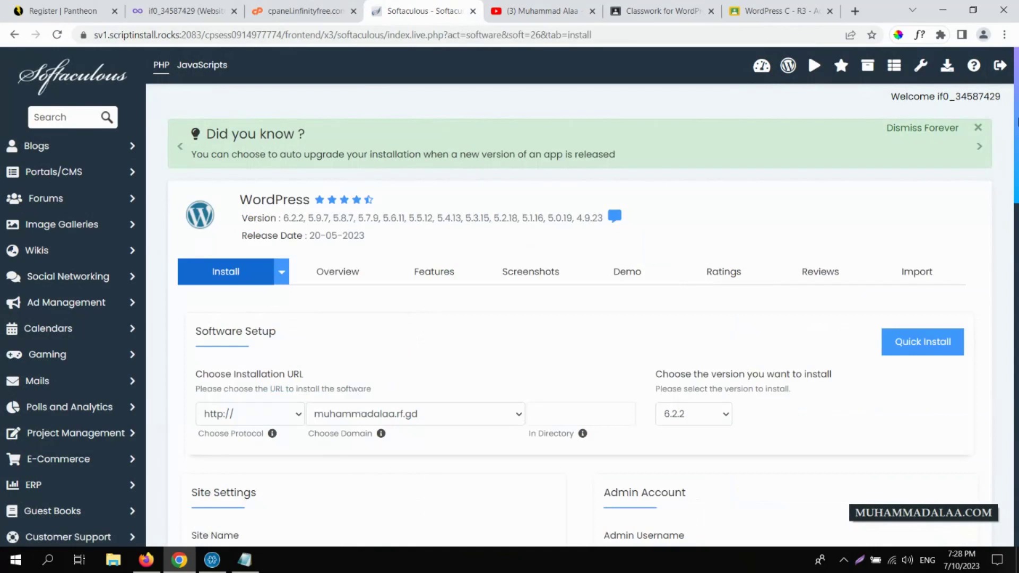
{"action": "scroll", "coordinate": [1016, 183], "scroll_direction": "down", "scroll_amount": 3}
{"action": "scroll", "coordinate": [1016, 183], "scroll_direction": "down", "scroll_amount": 2}
{"action": "scroll", "coordinate": [1016, 183], "scroll_direction": "up", "scroll_amount": 1}
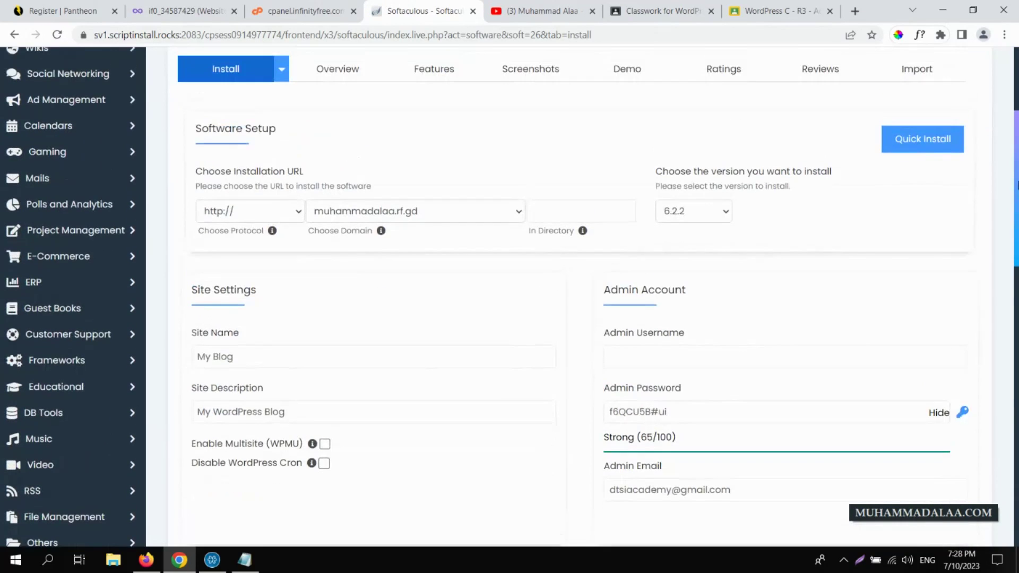
{"action": "left_click", "coordinate": [298, 213]}
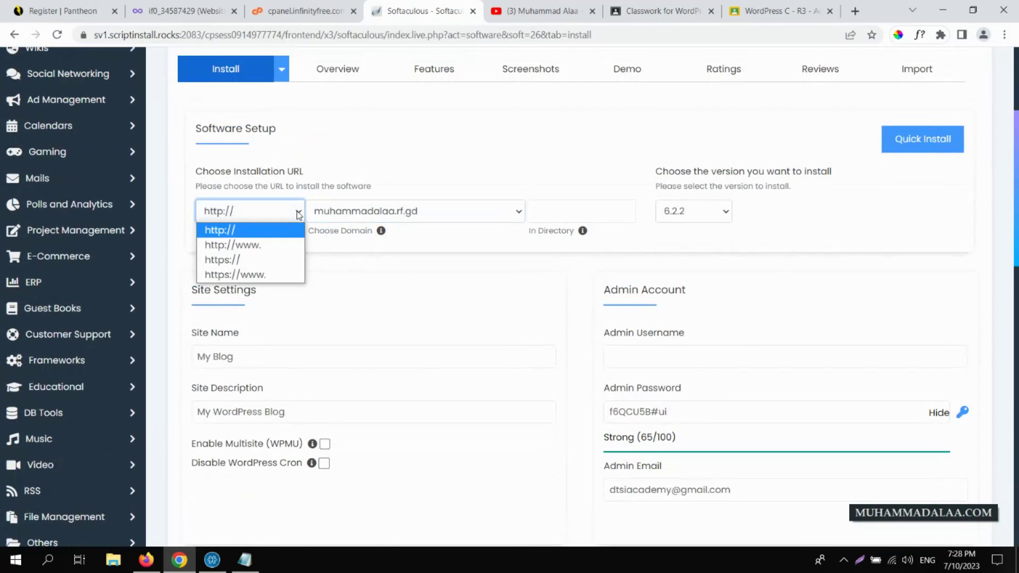
{"action": "left_click", "coordinate": [271, 261]}
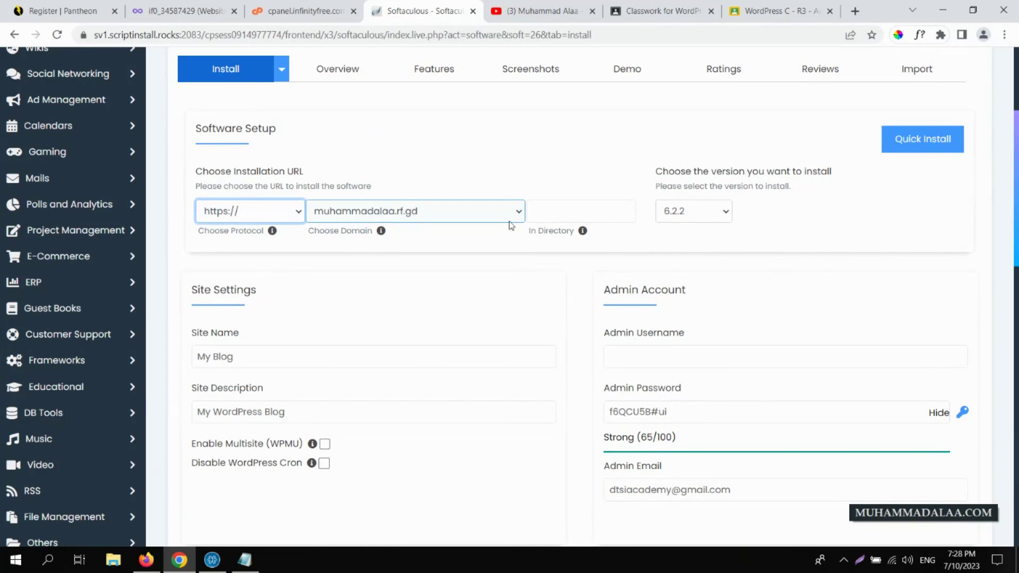
{"action": "left_click", "coordinate": [551, 215]}
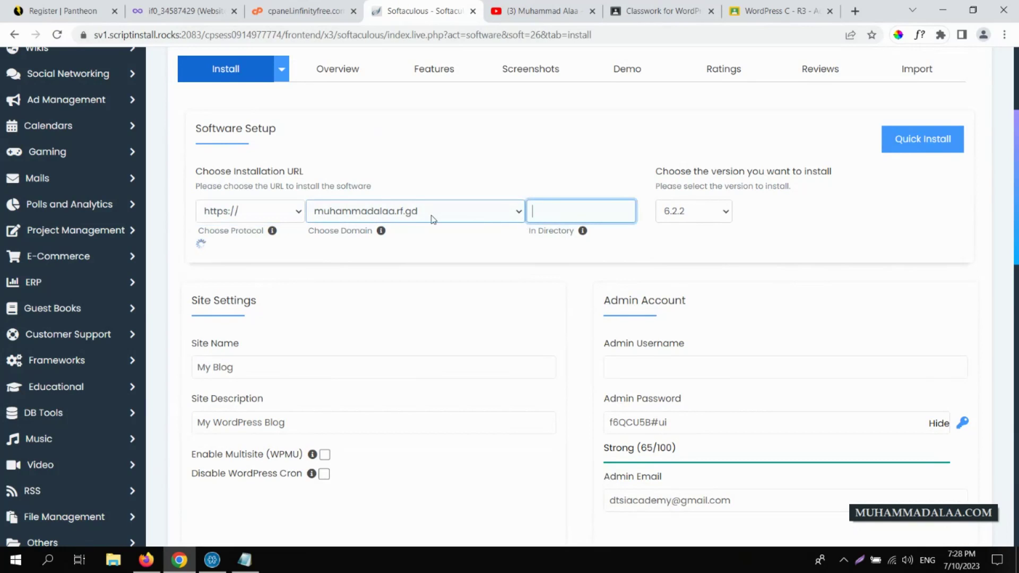
{"action": "left_click", "coordinate": [410, 231]}
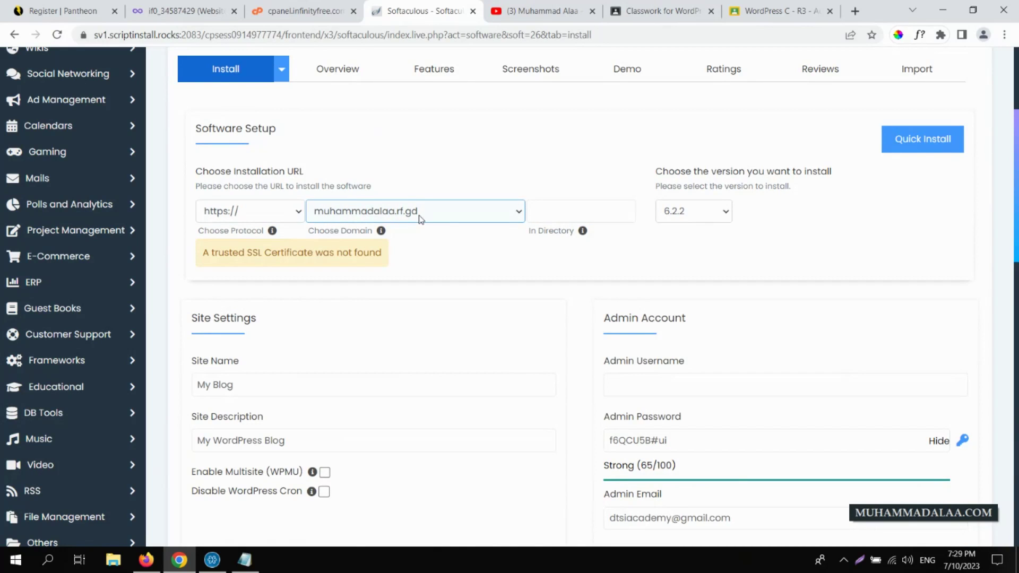
{"action": "left_click", "coordinate": [548, 215]}
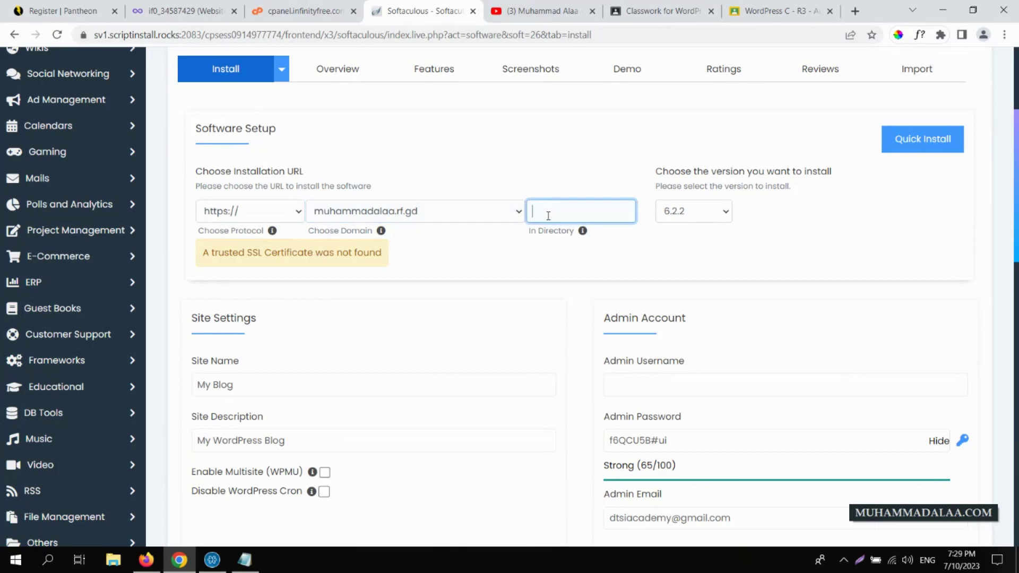
{"action": "type", "text": "en"}
{"action": "key", "text": "BackSpace"}
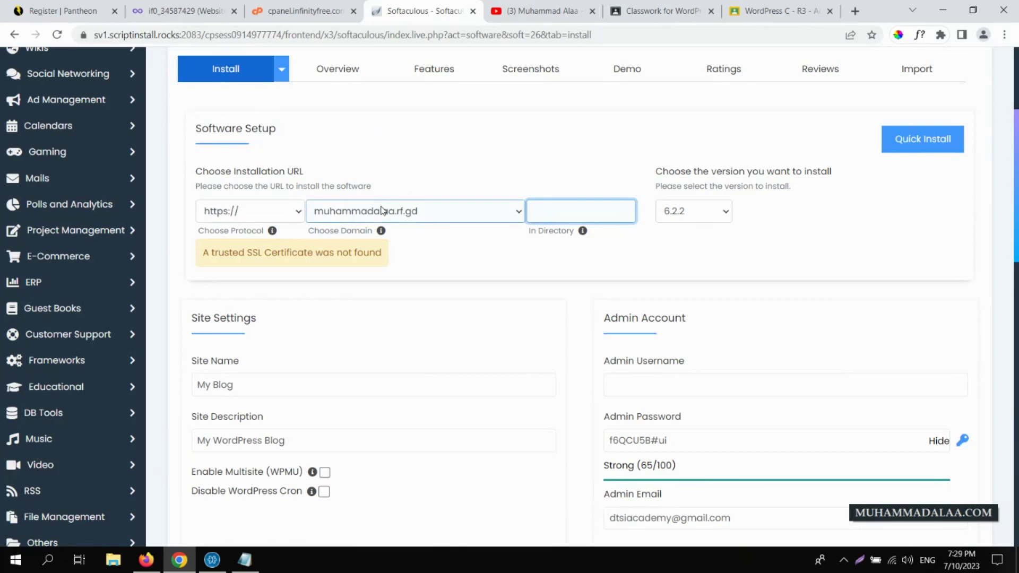
{"action": "left_click_drag", "start_coordinate": [247, 252], "coordinate": [263, 252]}
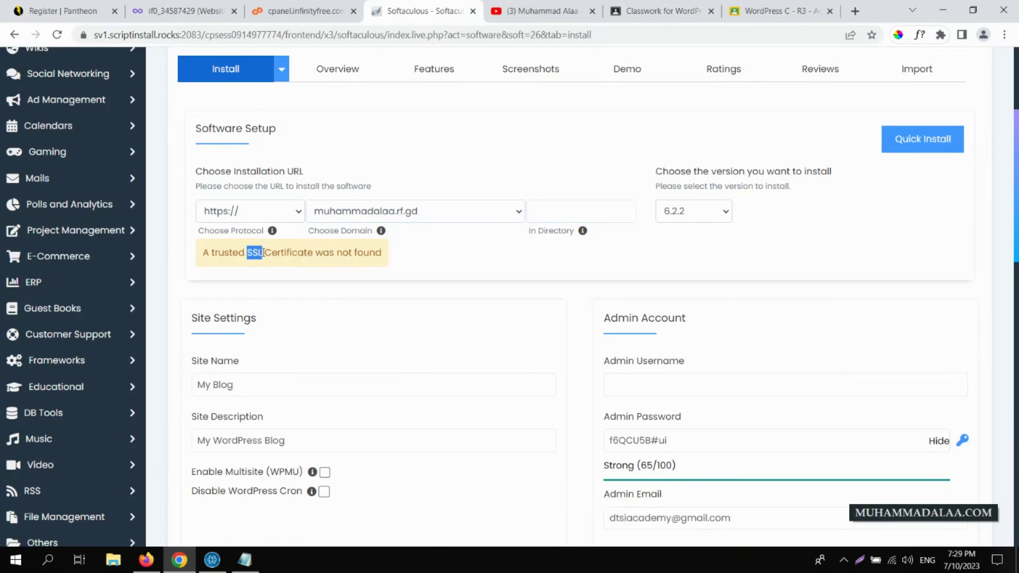
{"action": "left_click", "coordinate": [235, 215]}
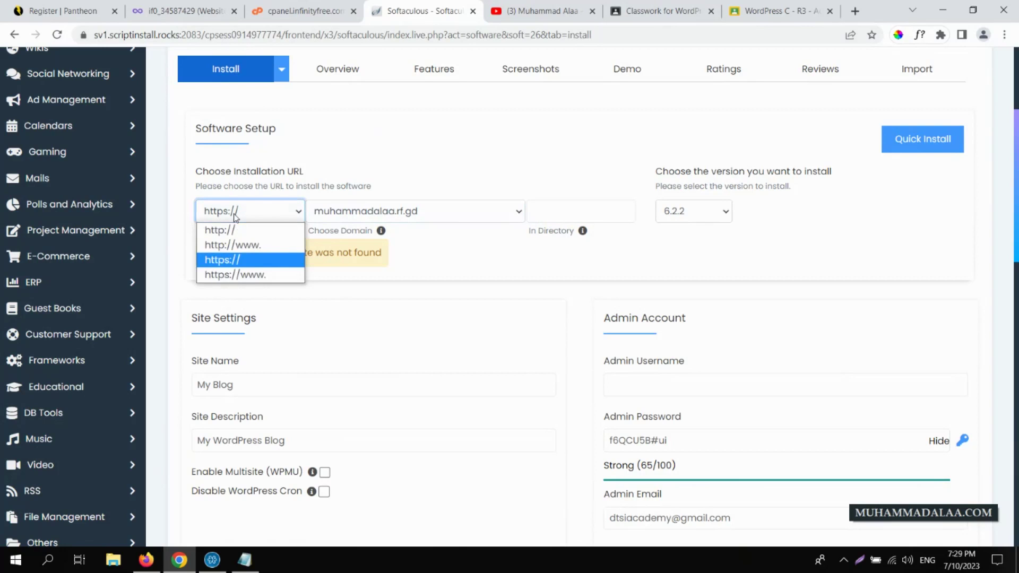
{"action": "left_click", "coordinate": [223, 230]}
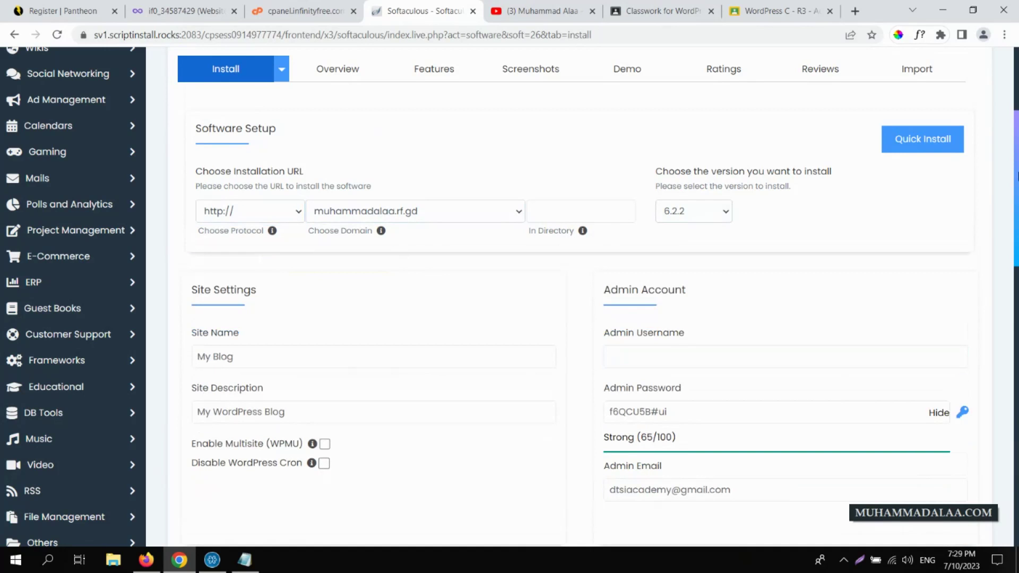
{"action": "scroll", "coordinate": [739, 199], "scroll_direction": "down", "scroll_amount": 3}
- Enter admin as the admin username and generate a new random admin password
{"action": "left_click", "coordinate": [734, 169]}
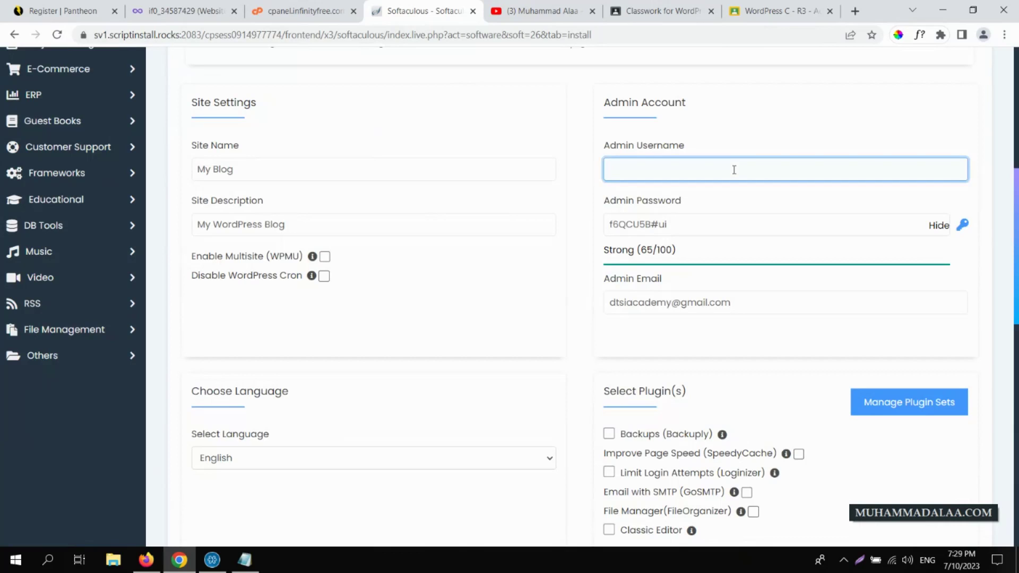
{"action": "type", "text": "admin"}
{"action": "left_click", "coordinate": [963, 228]}
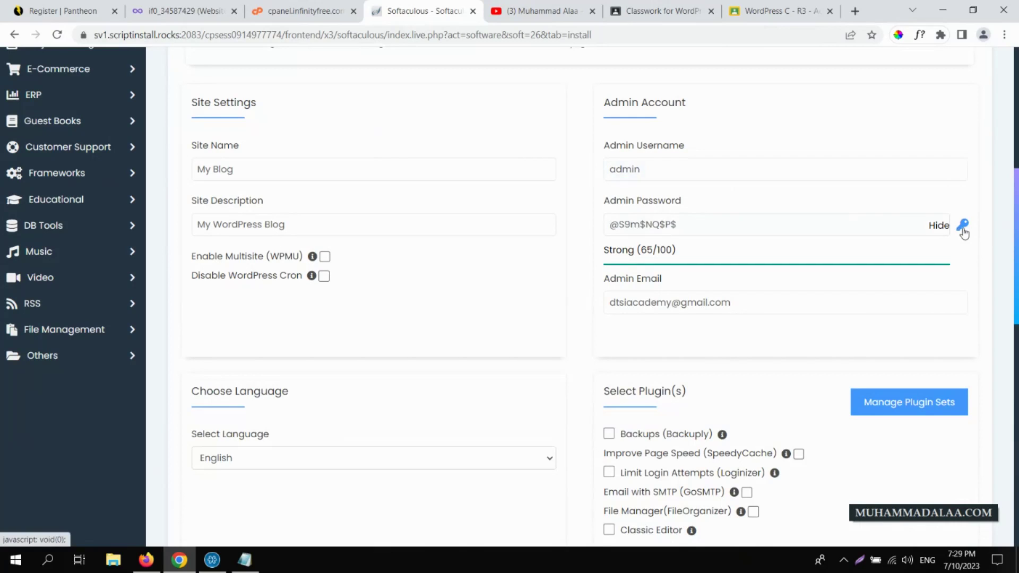
{"action": "triple_click", "coordinate": [841, 217]}
{"action": "triple_click", "coordinate": [840, 221]}
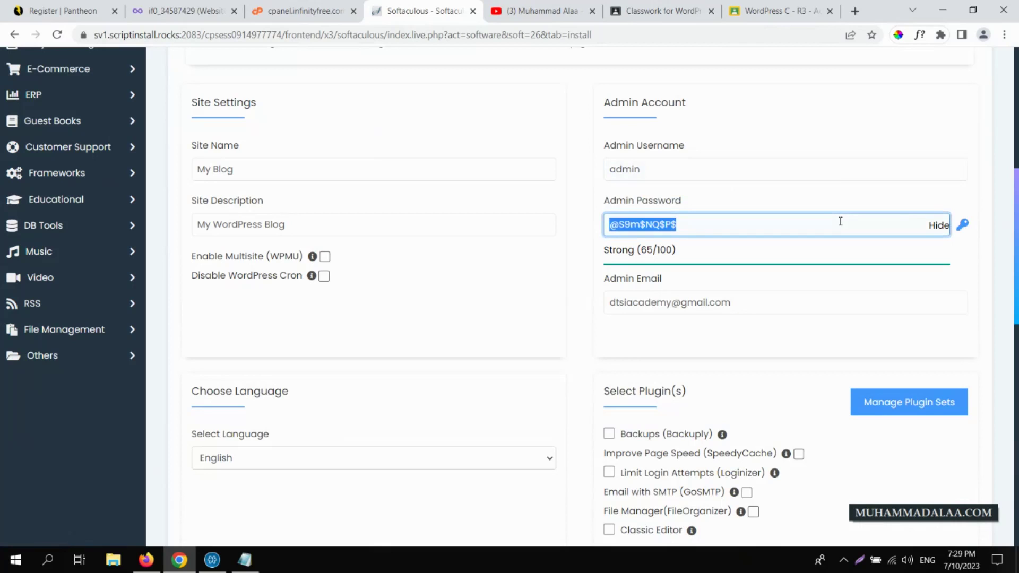
- Keep the site name My Blog and English as the language, then start the installation
{"action": "left_click", "coordinate": [257, 169]}
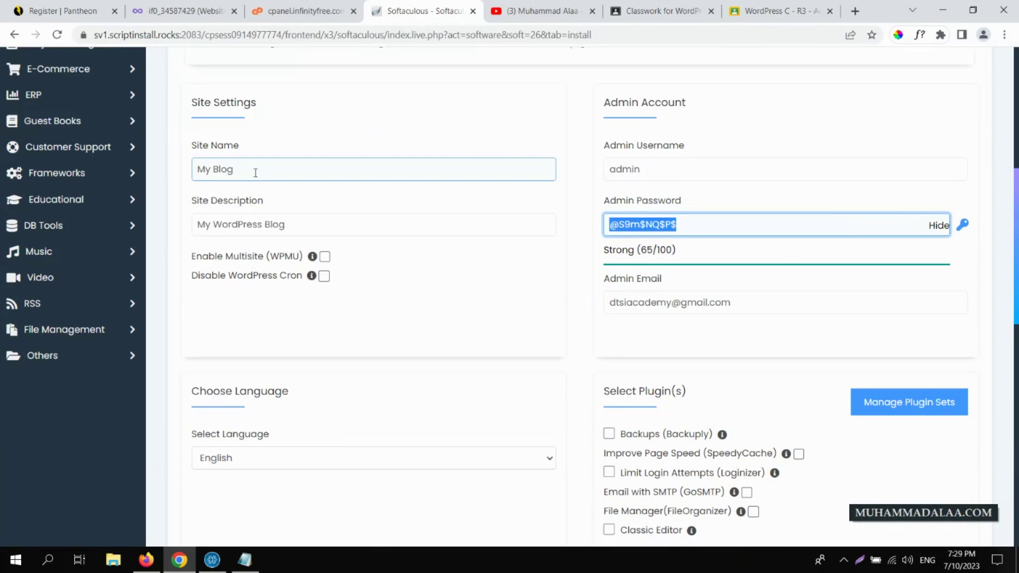
{"action": "left_click_drag", "start_coordinate": [256, 170], "coordinate": [193, 173]}
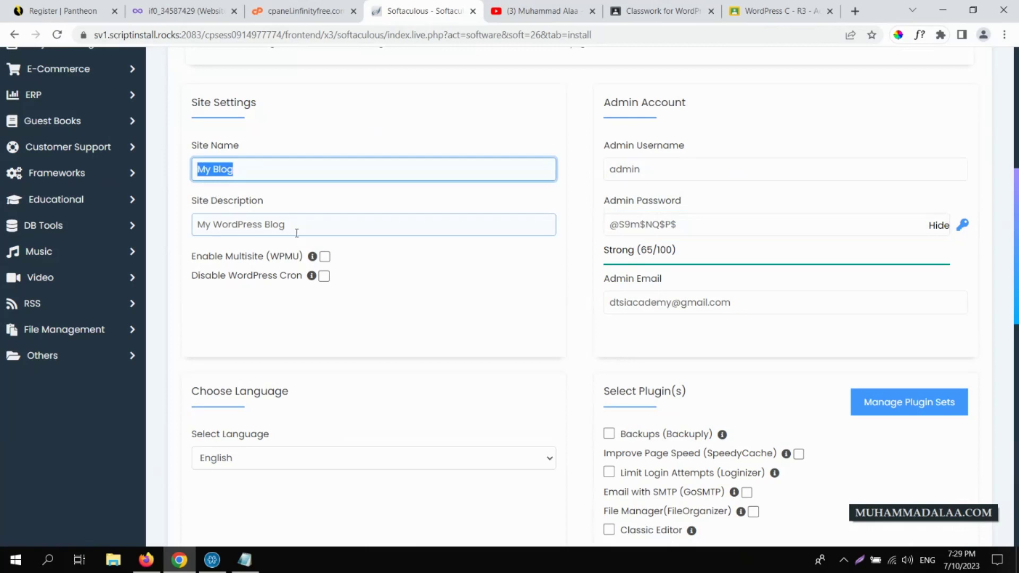
{"action": "left_click_drag", "start_coordinate": [295, 230], "coordinate": [173, 233]}
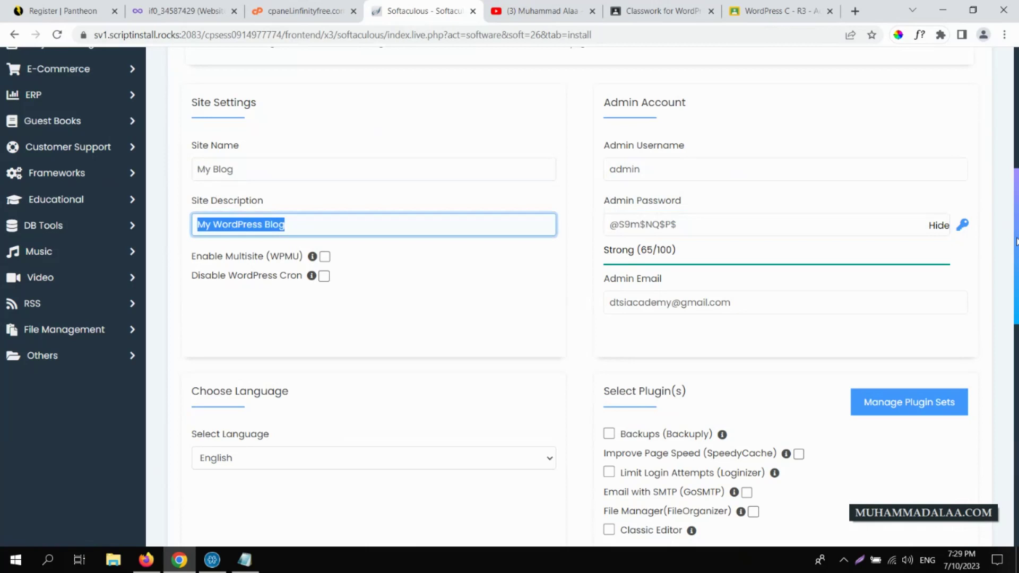
{"action": "scroll", "coordinate": [532, 258], "scroll_direction": "down", "scroll_amount": 4}
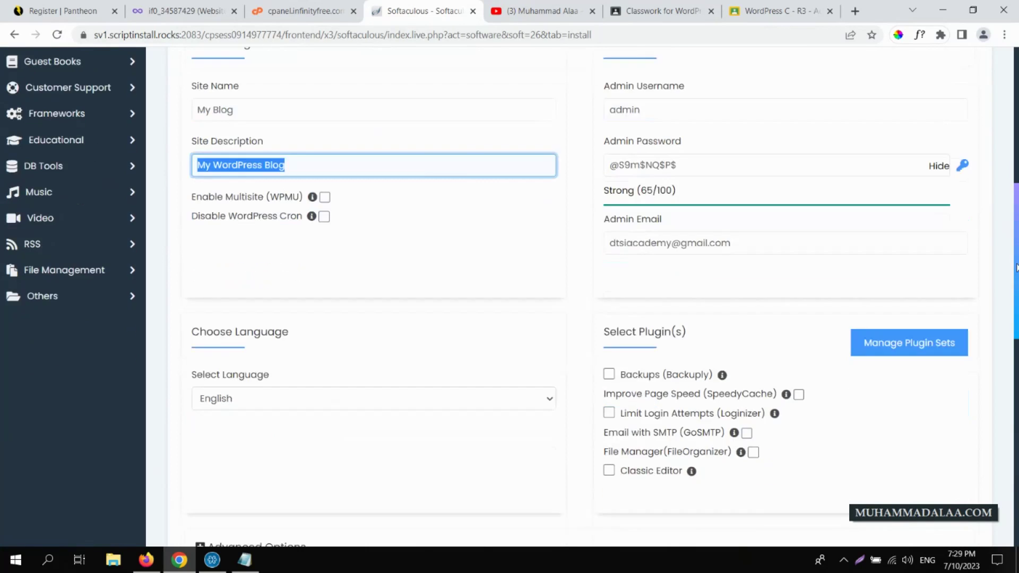
{"action": "left_click", "coordinate": [532, 258]}
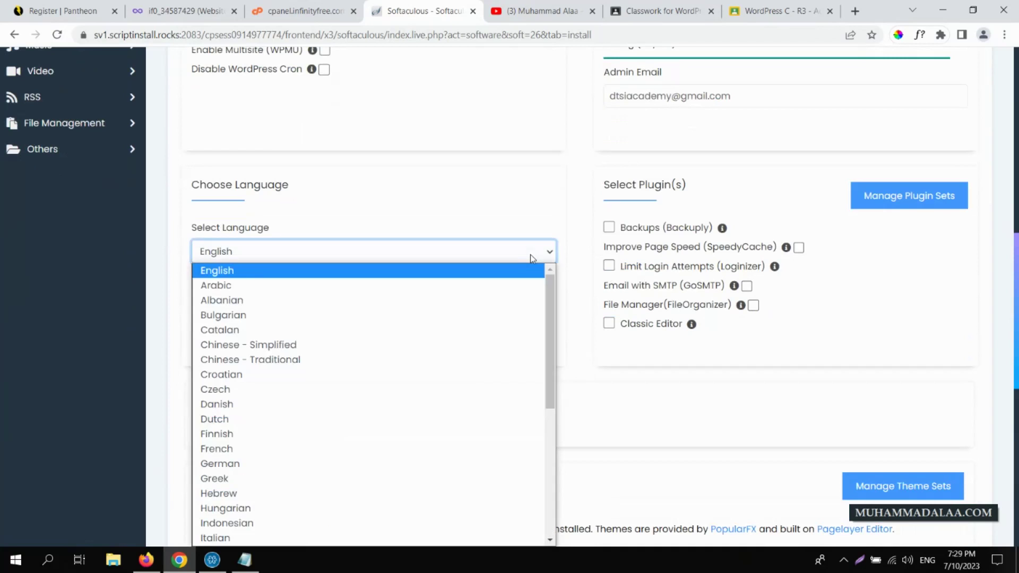
{"action": "left_click", "coordinate": [531, 257]}
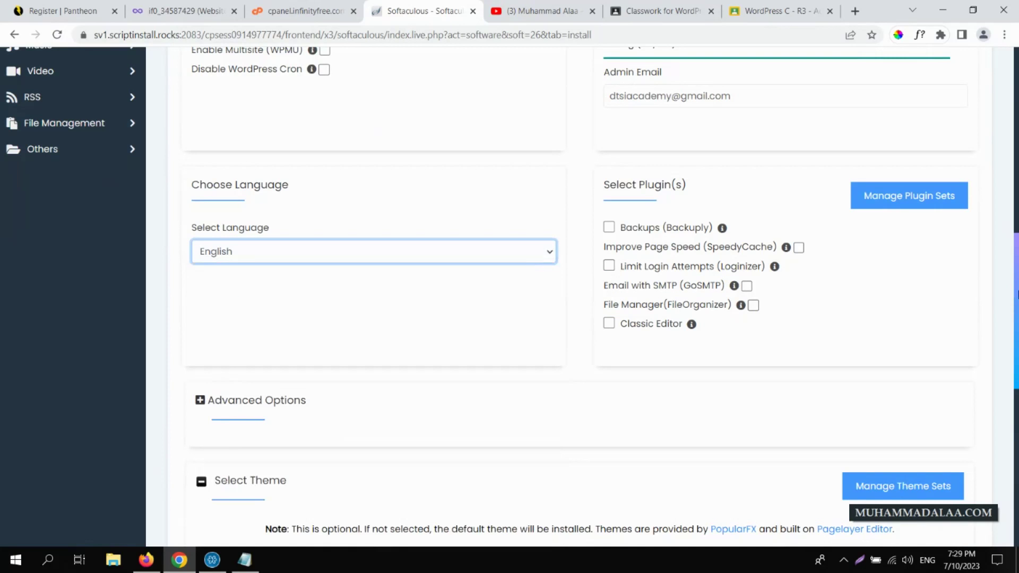
{"action": "scroll", "coordinate": [1015, 295], "scroll_direction": "down", "scroll_amount": 10}
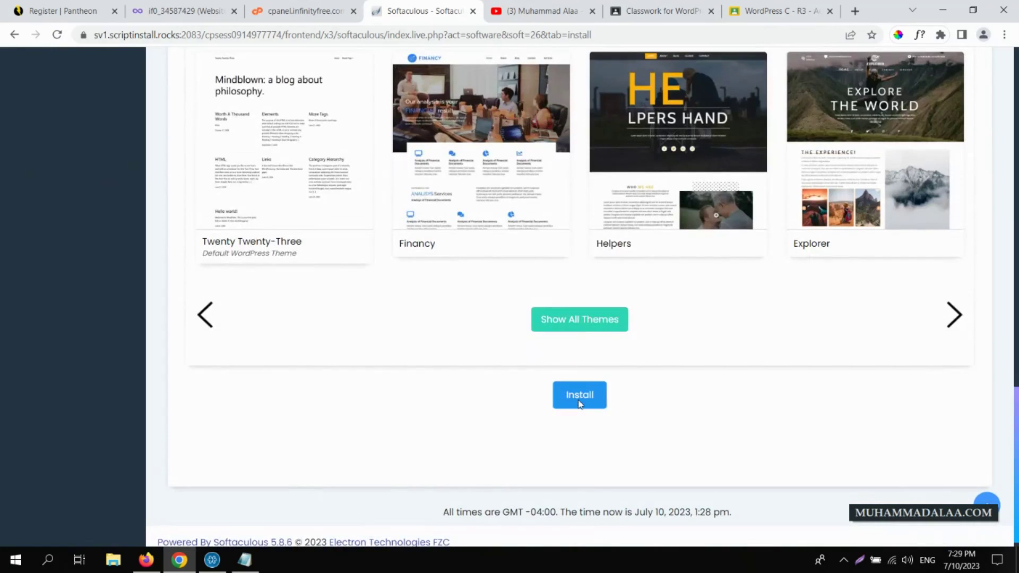
{"action": "left_click", "coordinate": [578, 404]}
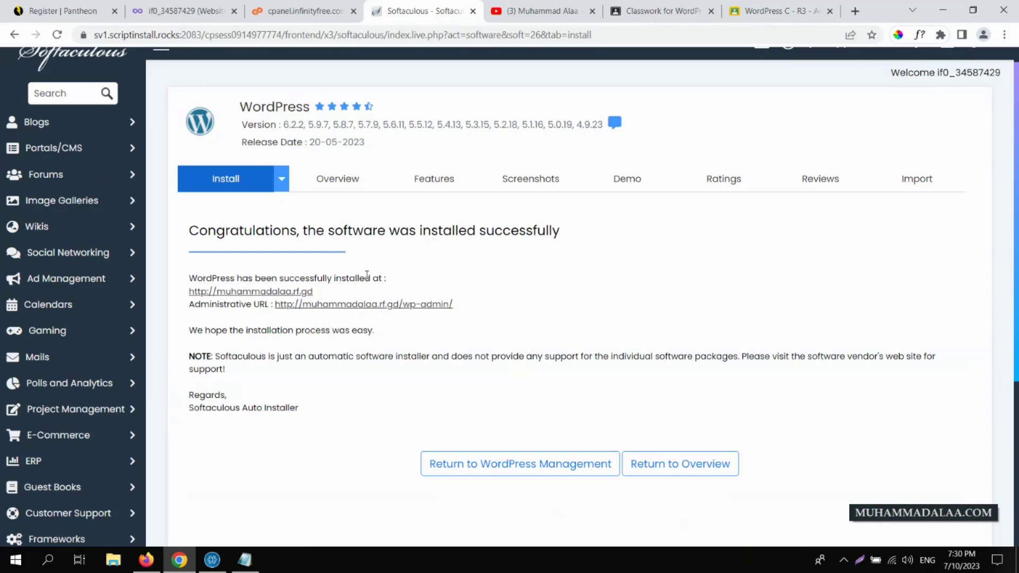
{"action": "left_click_drag", "start_coordinate": [313, 291], "coordinate": [188, 292]}
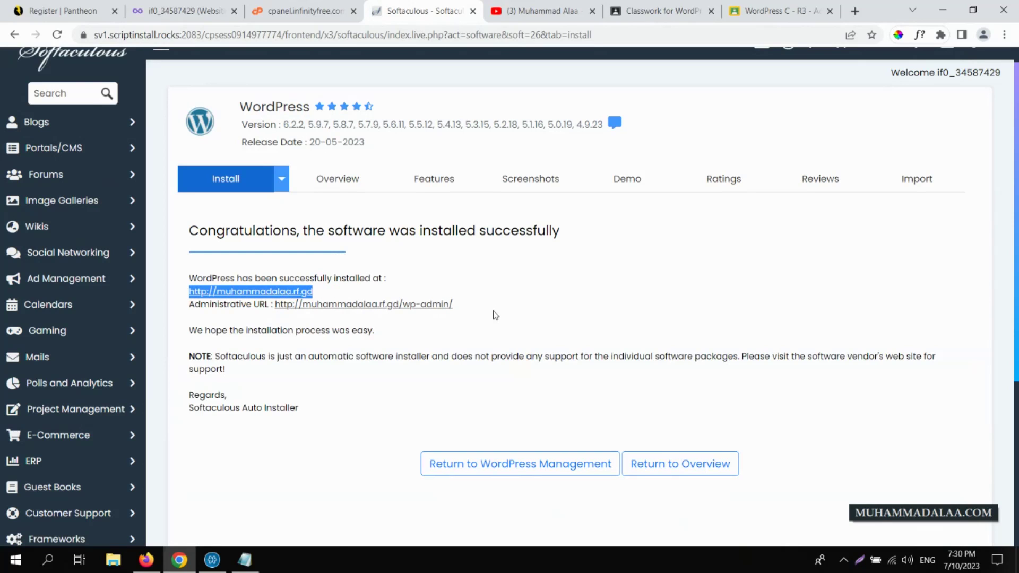
{"action": "left_click_drag", "start_coordinate": [455, 305], "coordinate": [276, 308]}
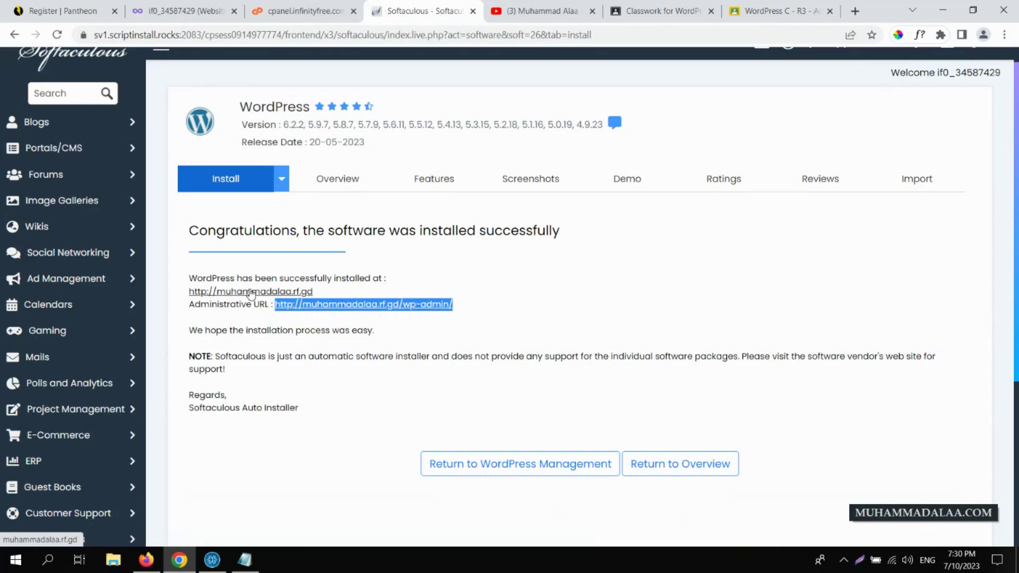
{"action": "left_click", "coordinate": [252, 292]}
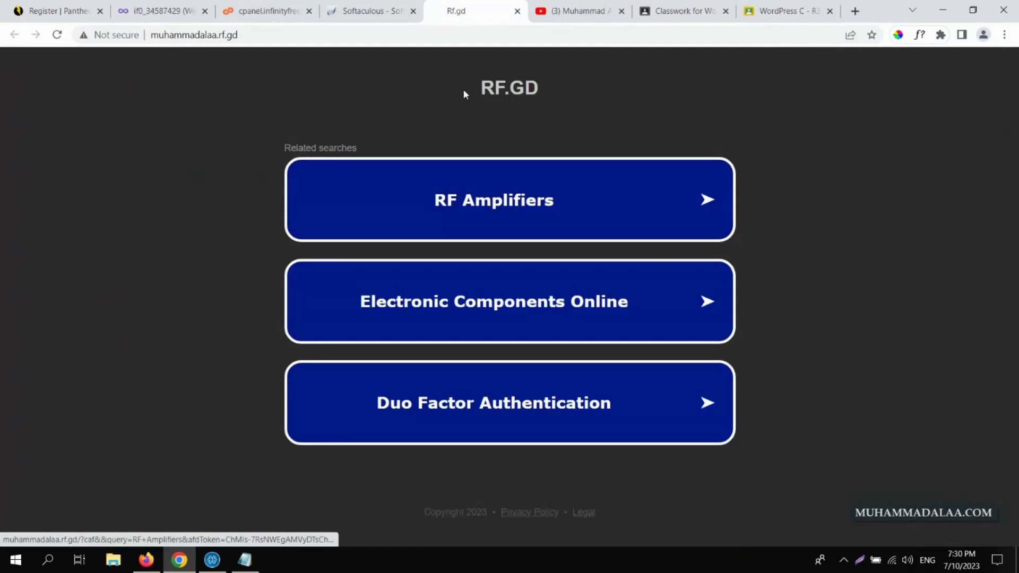
- Reload the new site's address several times, then retry it with a trailing slash
{"action": "left_click", "coordinate": [274, 37]}
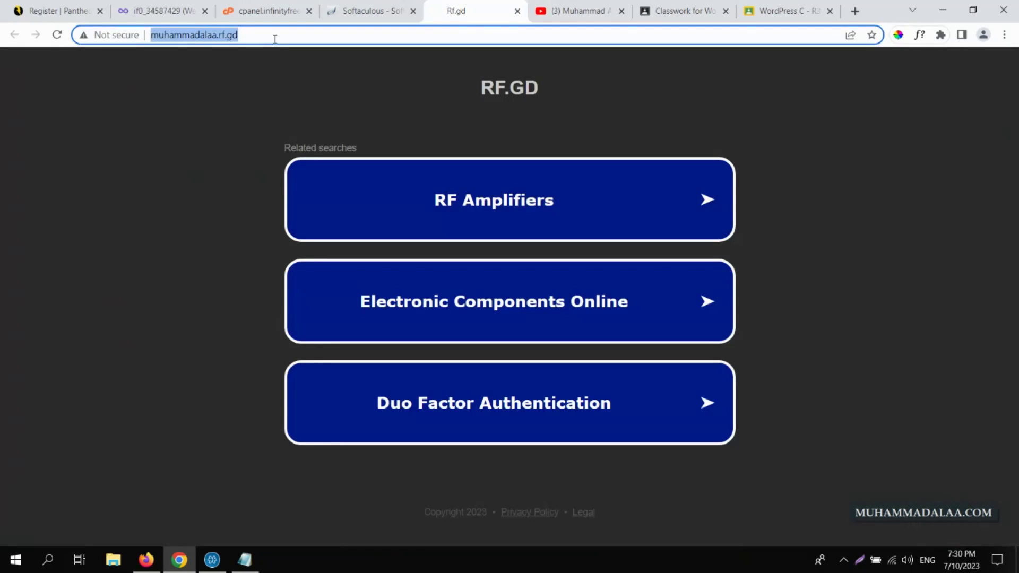
{"action": "key", "text": "Return"}
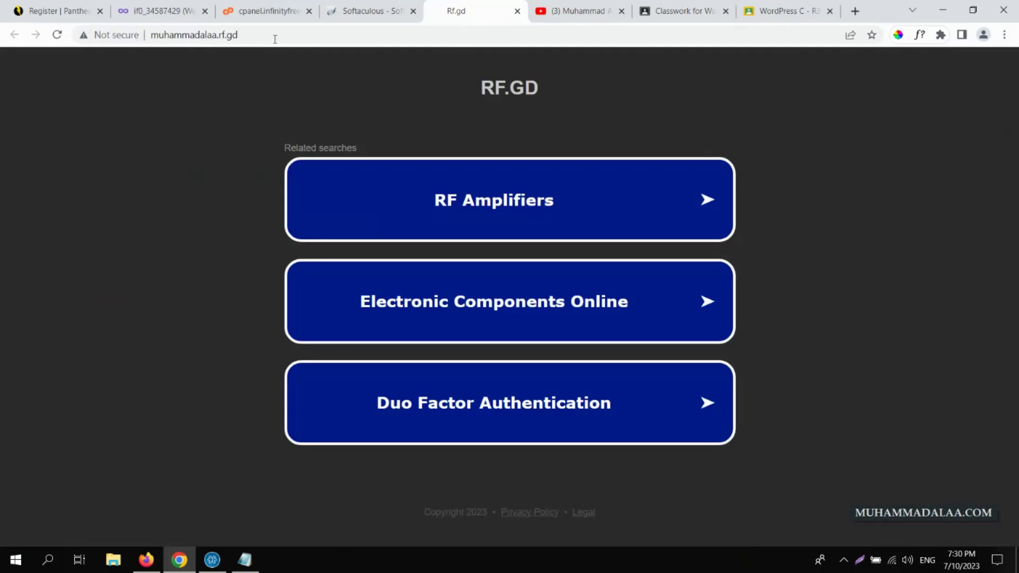
{"action": "left_click", "coordinate": [274, 38]}
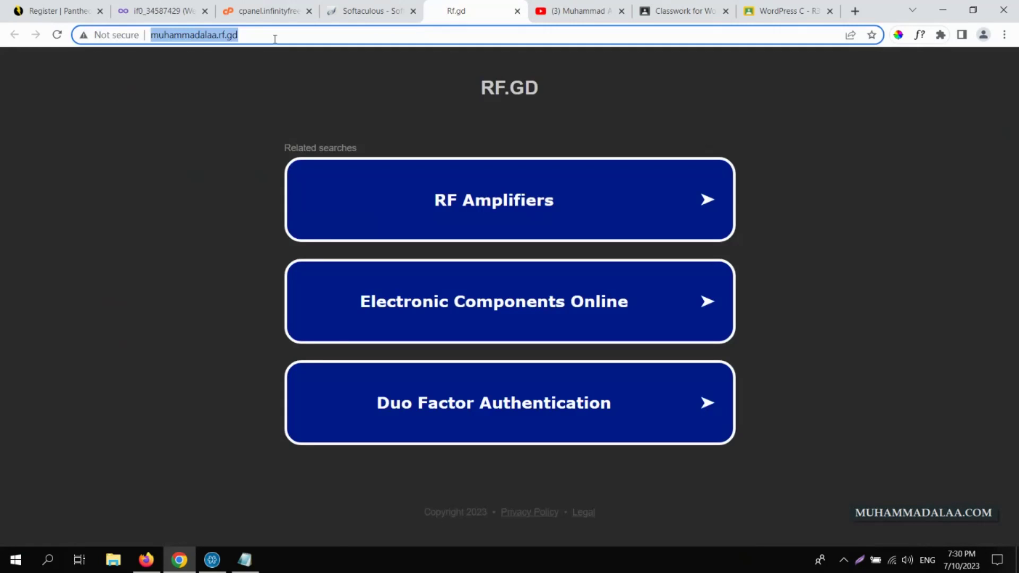
{"action": "key", "text": "Return"}
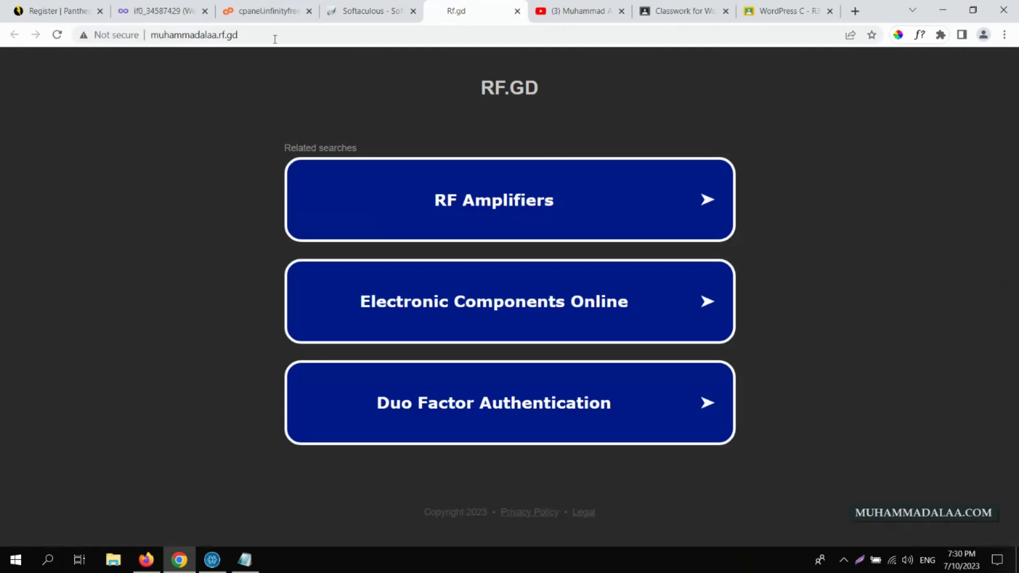
{"action": "left_click", "coordinate": [370, 29]}
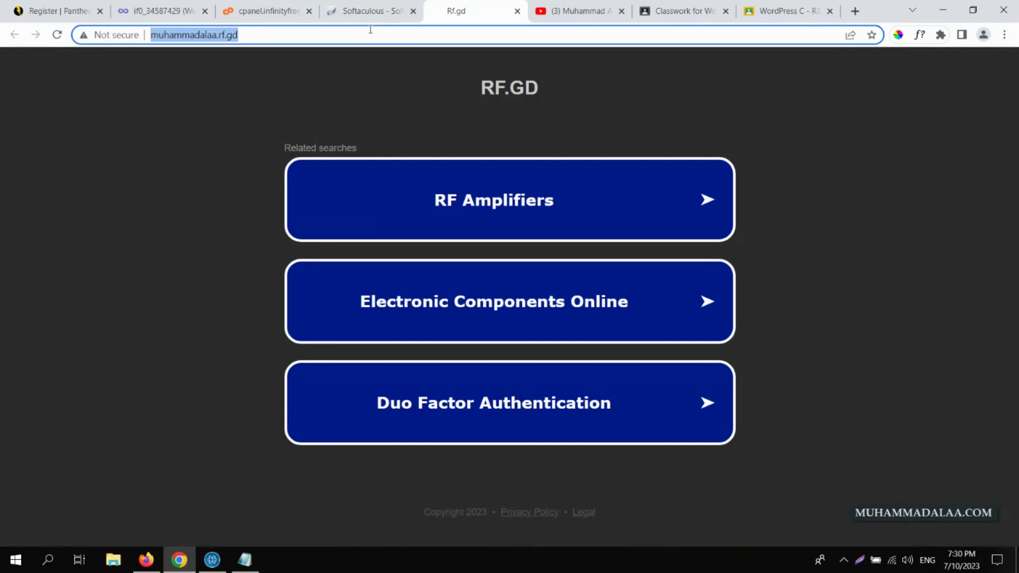
{"action": "key", "text": "Return"}
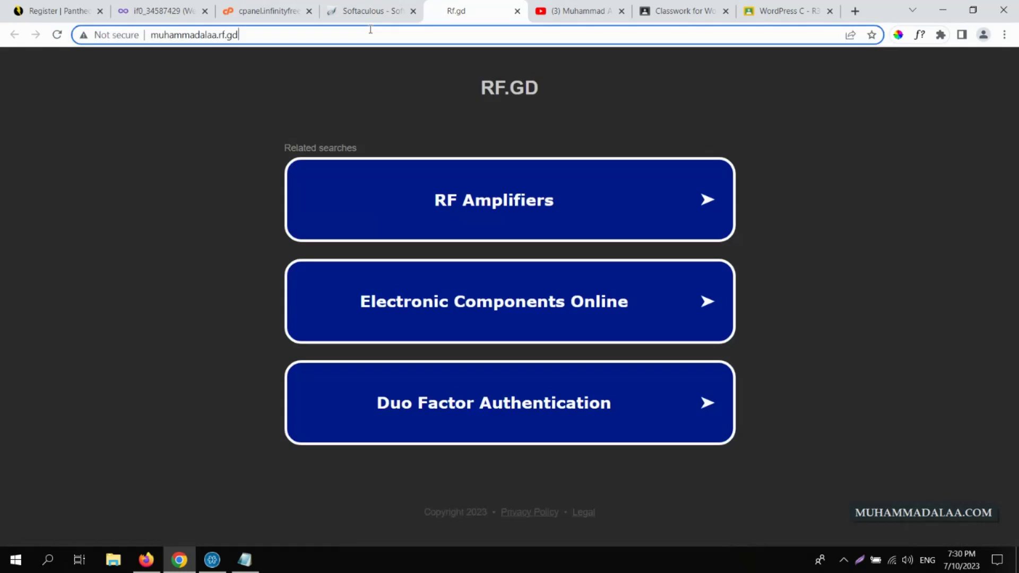
{"action": "left_click", "coordinate": [370, 30]}
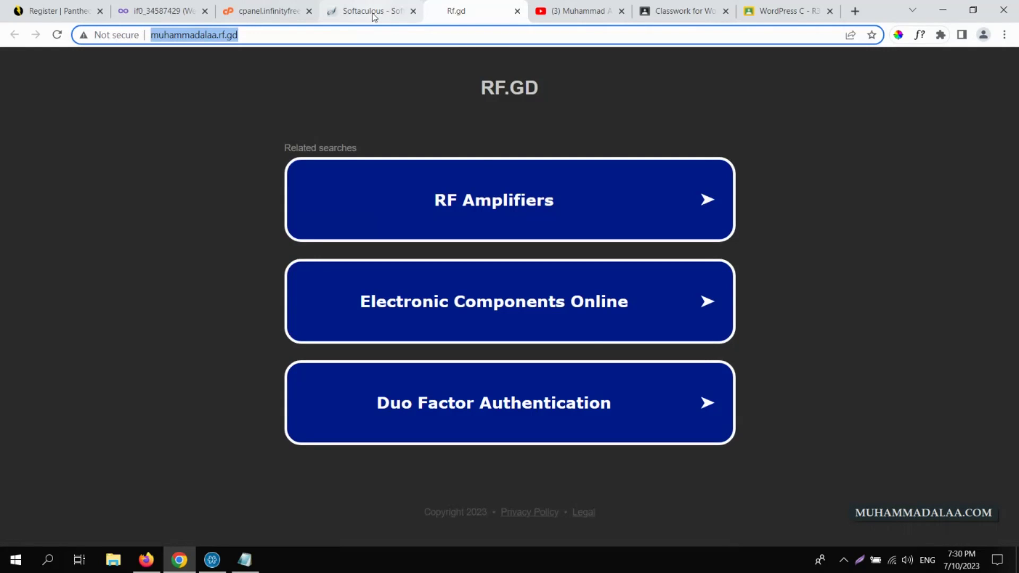
{"action": "left_click", "coordinate": [250, 40]}
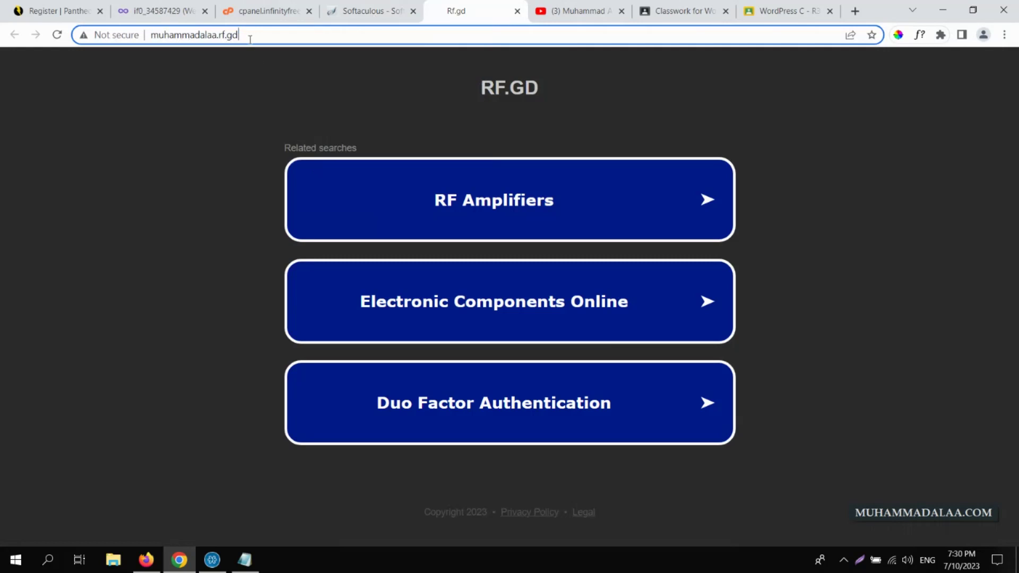
{"action": "type", "text": "/"}
{"action": "key", "text": "Return"}
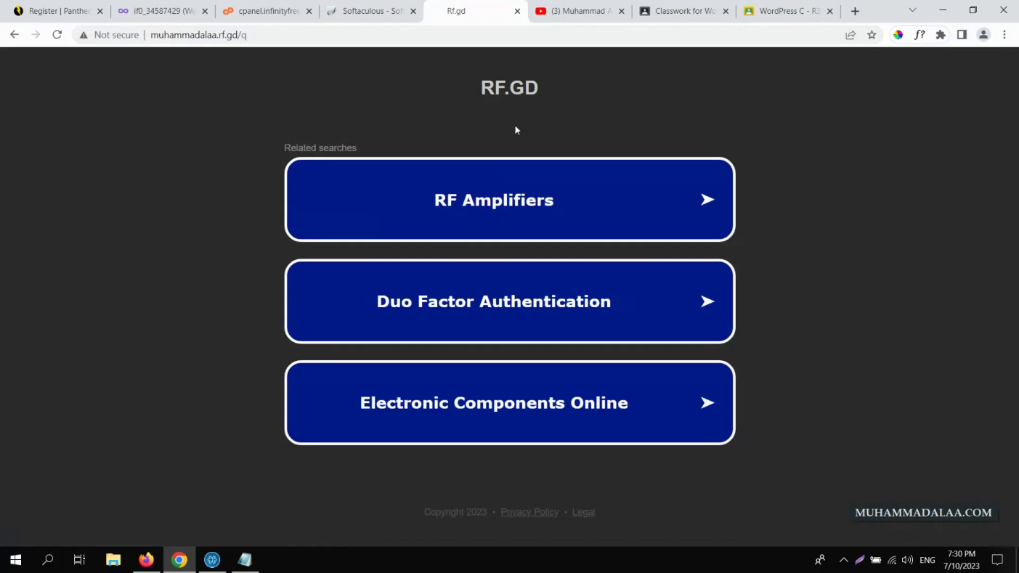
- Try the wp-admin link from Softaculous, then close both parked Rf.gd tabs
{"action": "left_click", "coordinate": [370, 6]}
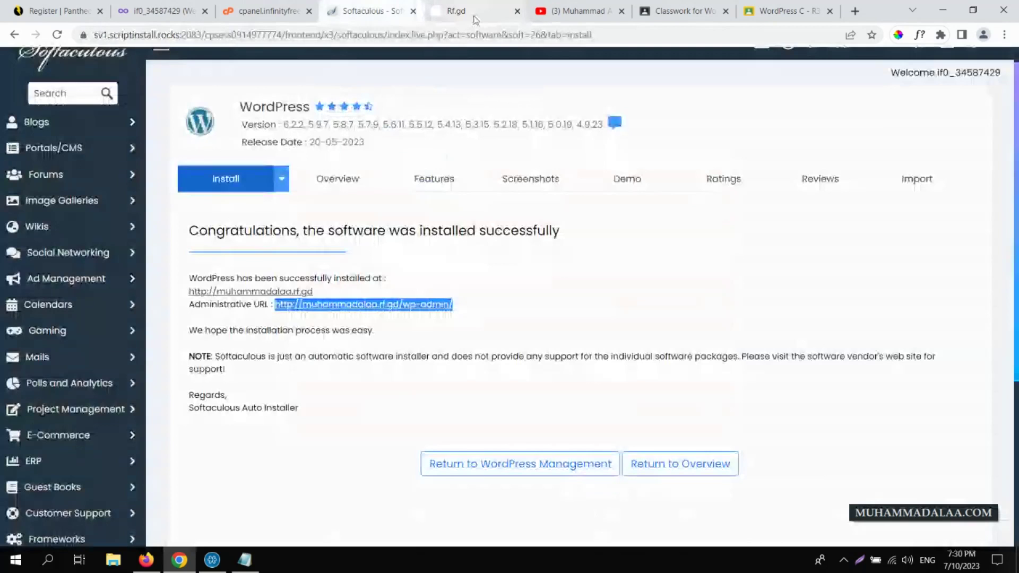
{"action": "left_click", "coordinate": [419, 304]}
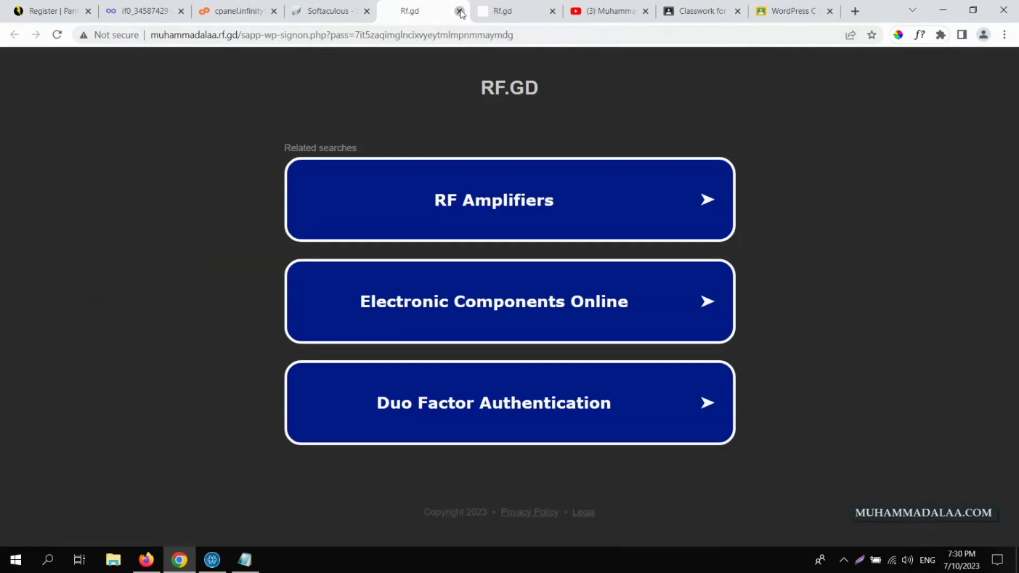
{"action": "left_click", "coordinate": [459, 11]}
{"action": "left_click", "coordinate": [460, 10]}
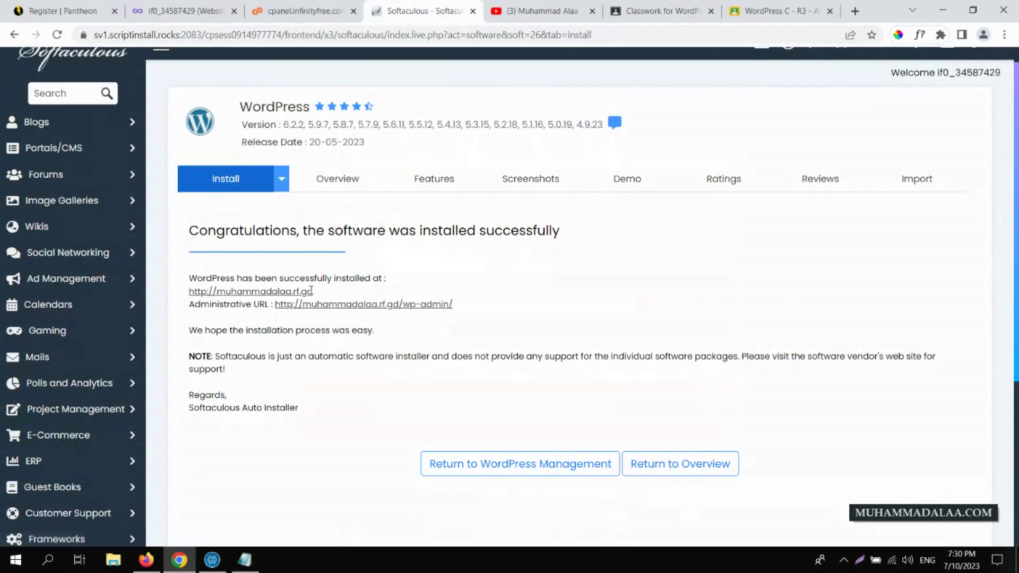
- Open WordPress Management and launch the My Blog installation at muhammadalaa.rf.gd in a new tab
{"action": "left_click_drag", "start_coordinate": [315, 292], "coordinate": [293, 294]}
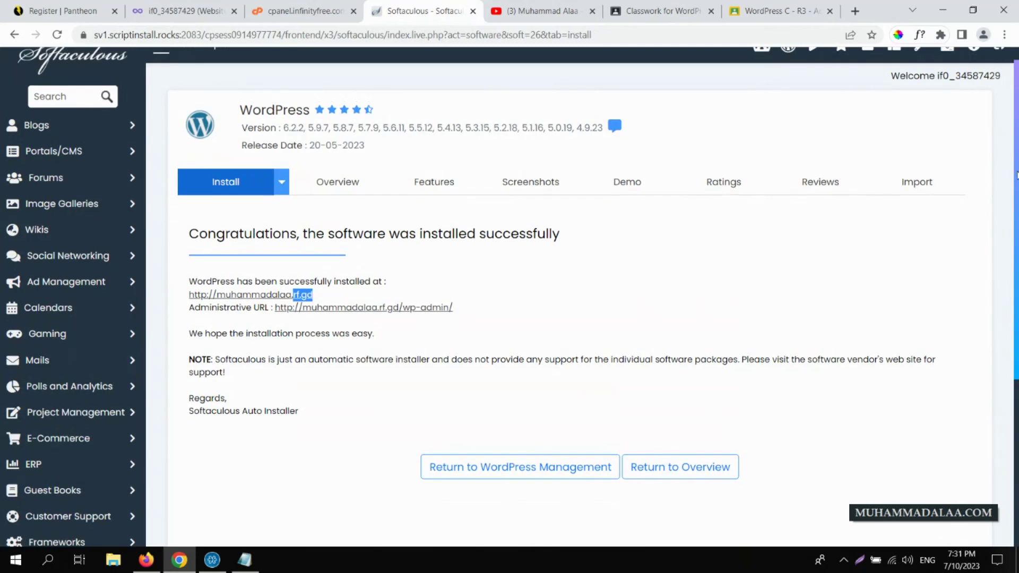
{"action": "scroll", "coordinate": [944, 186], "scroll_direction": "up", "scroll_amount": 1}
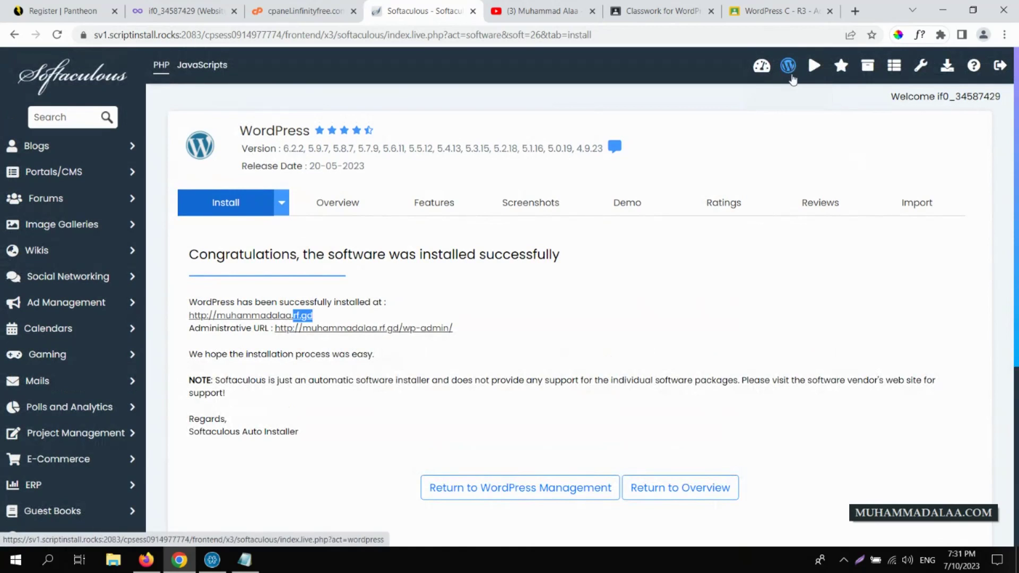
{"action": "left_click", "coordinate": [788, 69]}
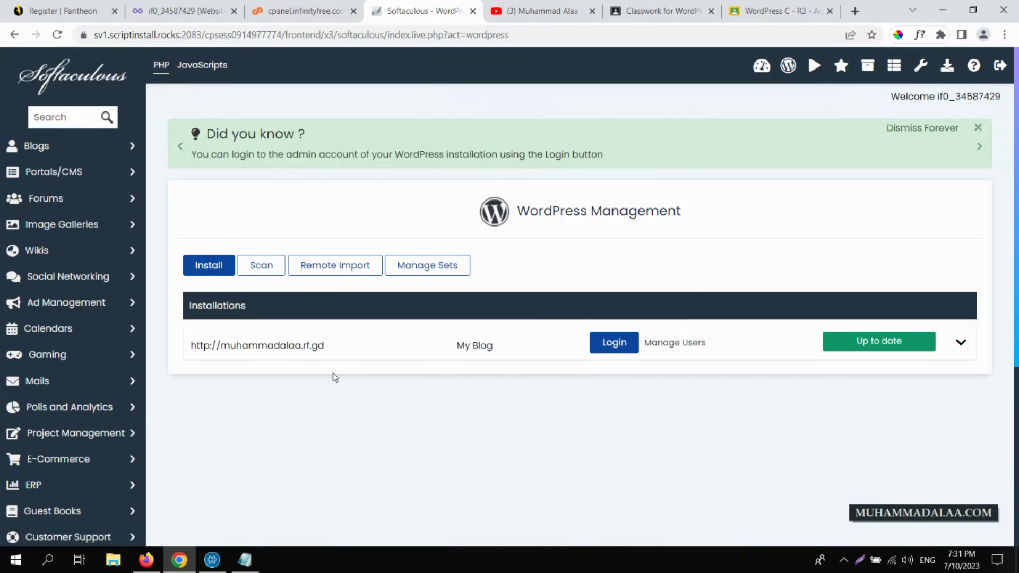
{"action": "left_click", "coordinate": [302, 348]}
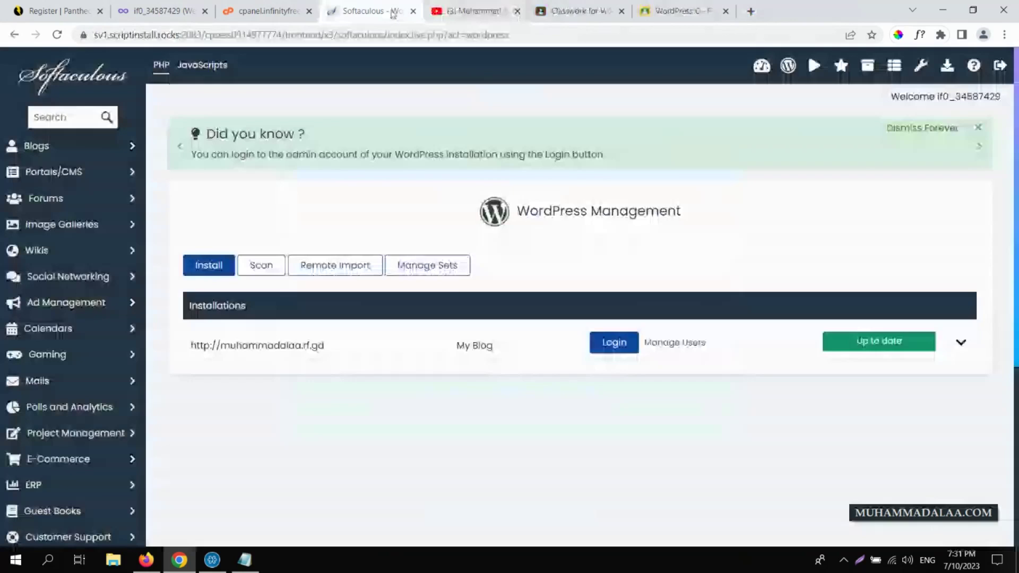
- Close the parked site, control panel and Softaculous tabs, returning to InfinityFree's Hosting Accounts list
{"action": "left_click", "coordinate": [517, 10]}
{"action": "left_click", "coordinate": [271, 5]}
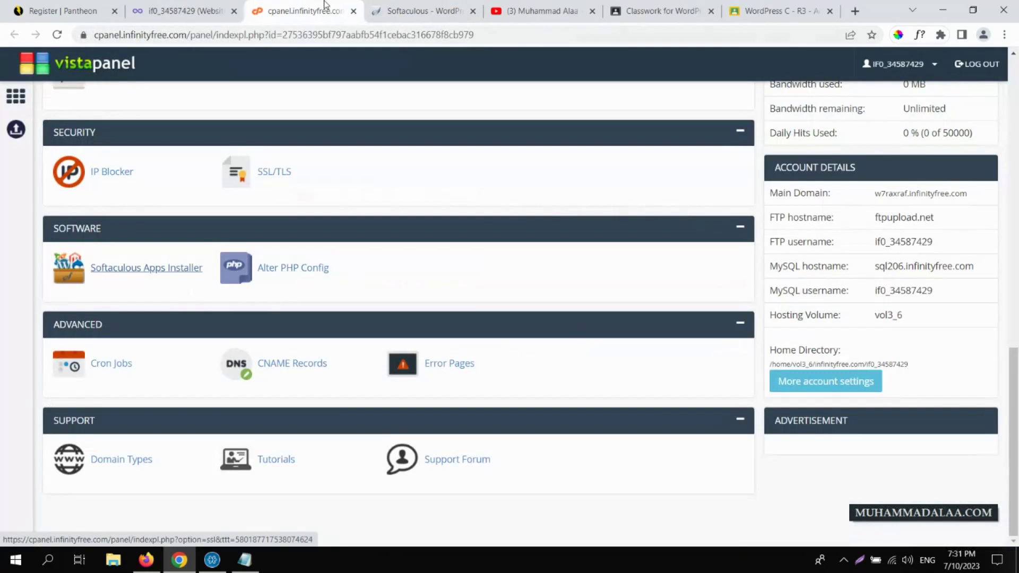
{"action": "left_click", "coordinate": [353, 11]}
{"action": "left_click", "coordinate": [352, 11]}
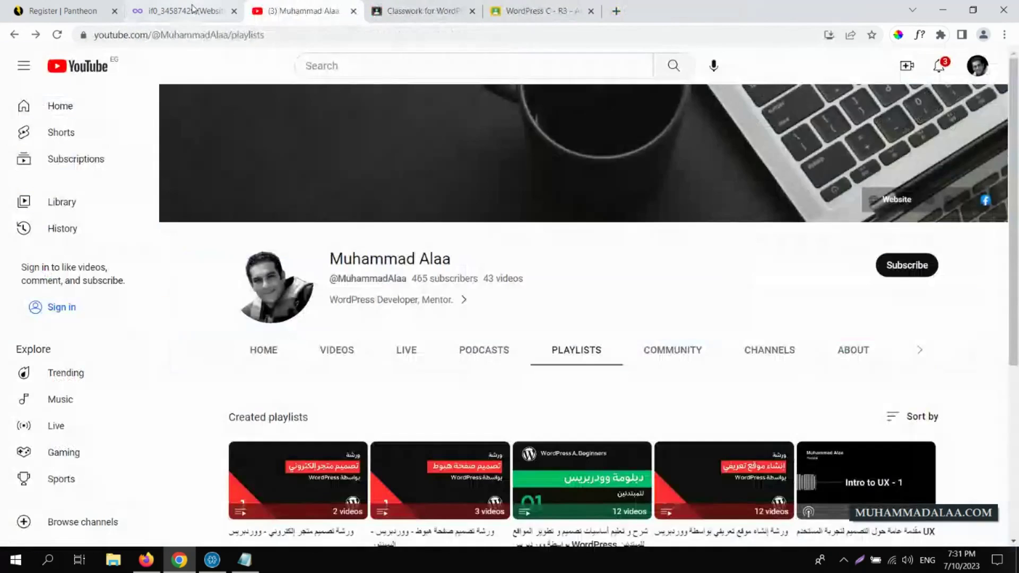
{"action": "left_click", "coordinate": [183, 11]}
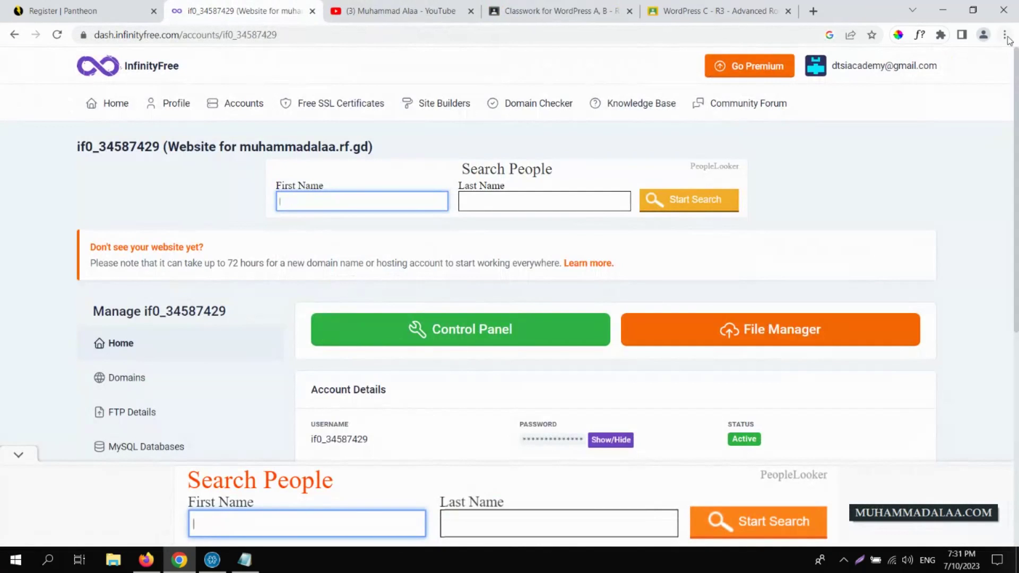
{"action": "left_click_drag", "start_coordinate": [1016, 78], "coordinate": [432, 103]}
{"action": "left_click", "coordinate": [112, 103]}
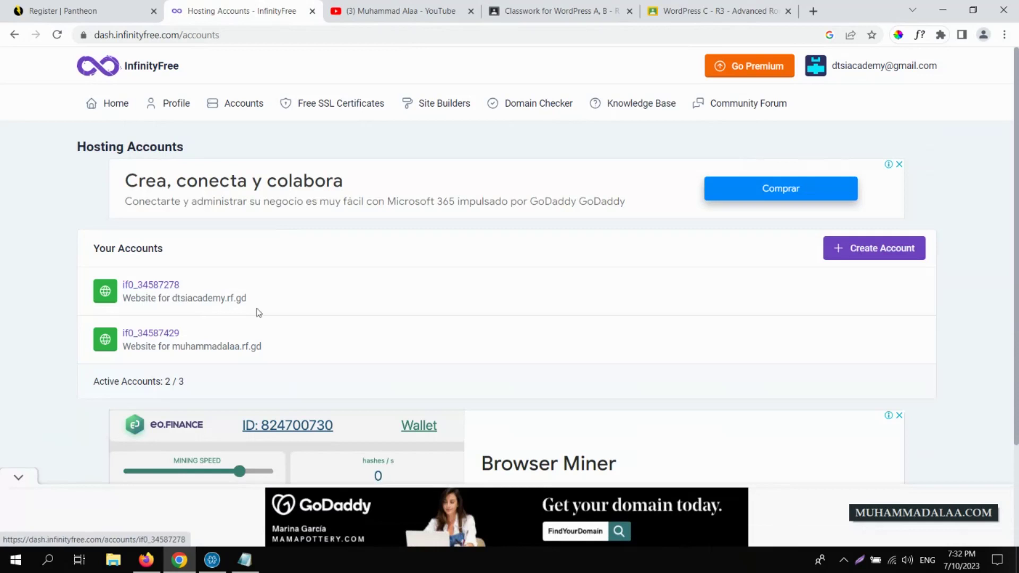
- Visit dtsiacademy.rf.gd and the second rf.gd domain in new tabs, closing each afterward
{"action": "left_click_drag", "start_coordinate": [247, 300], "coordinate": [174, 299]}
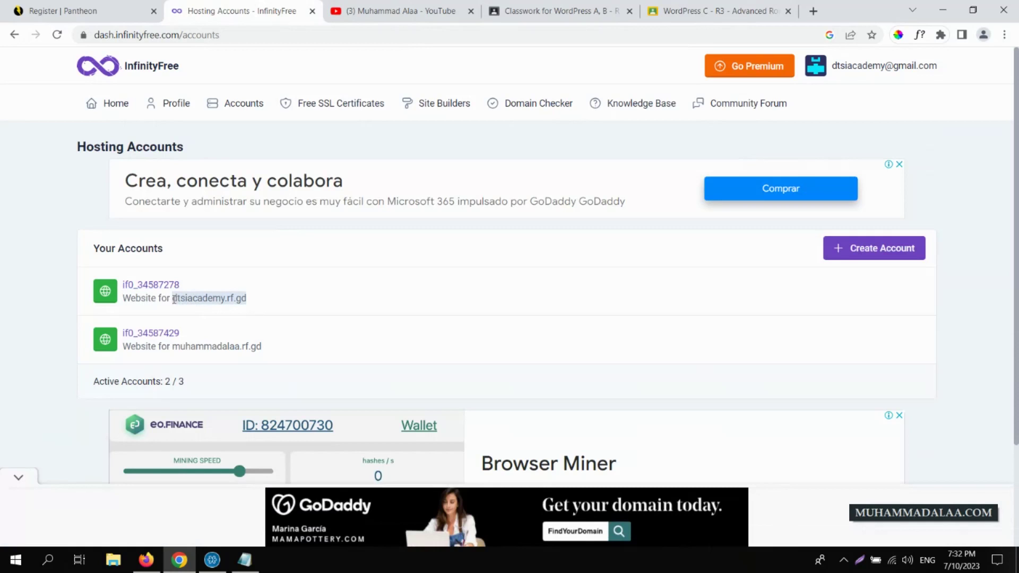
{"action": "key", "text": "ctrl+c"}
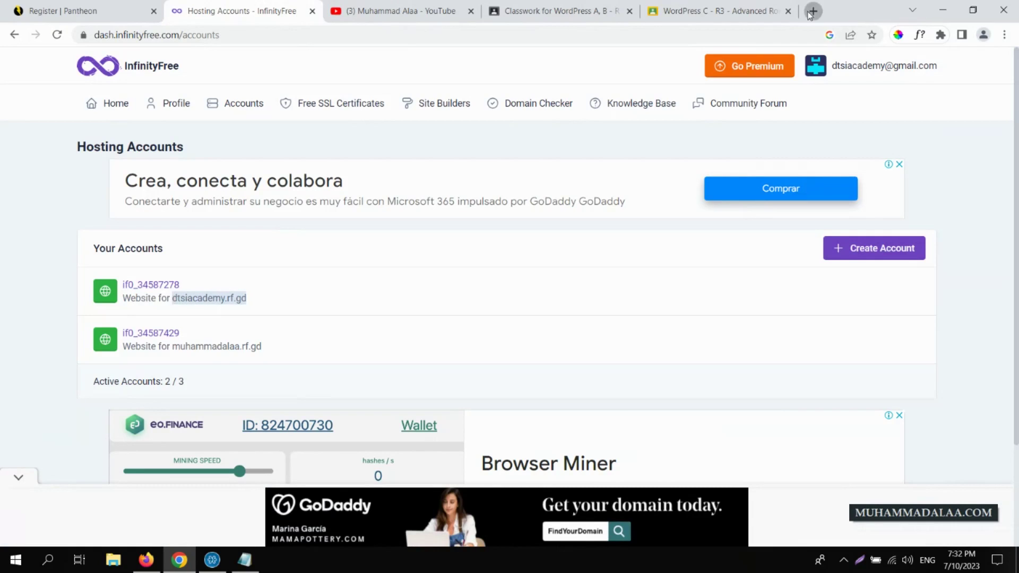
{"action": "left_click", "coordinate": [811, 12]}
{"action": "key", "text": "ctrl+v"}
{"action": "key", "text": "Return"}
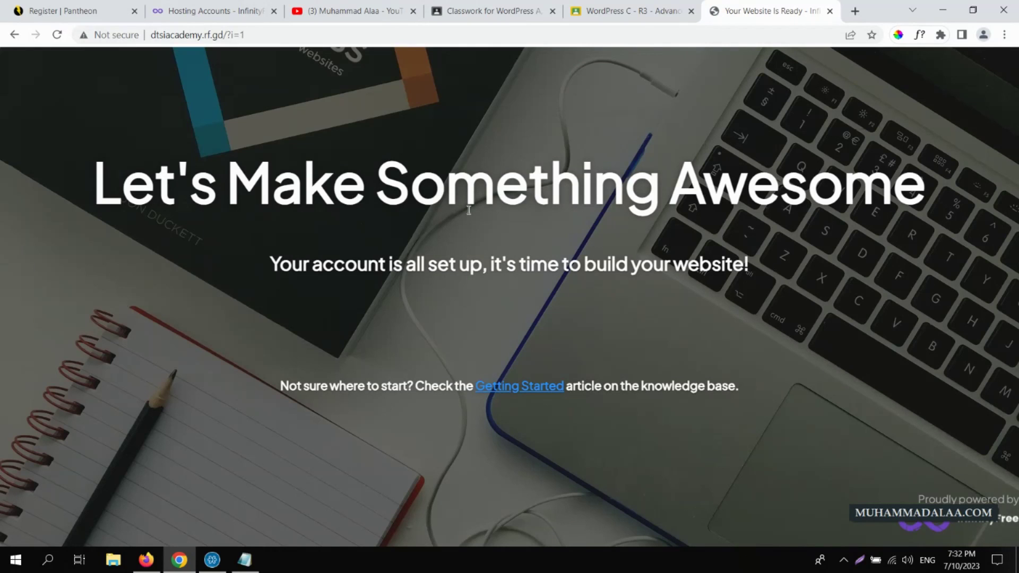
{"action": "left_click", "coordinate": [831, 12]}
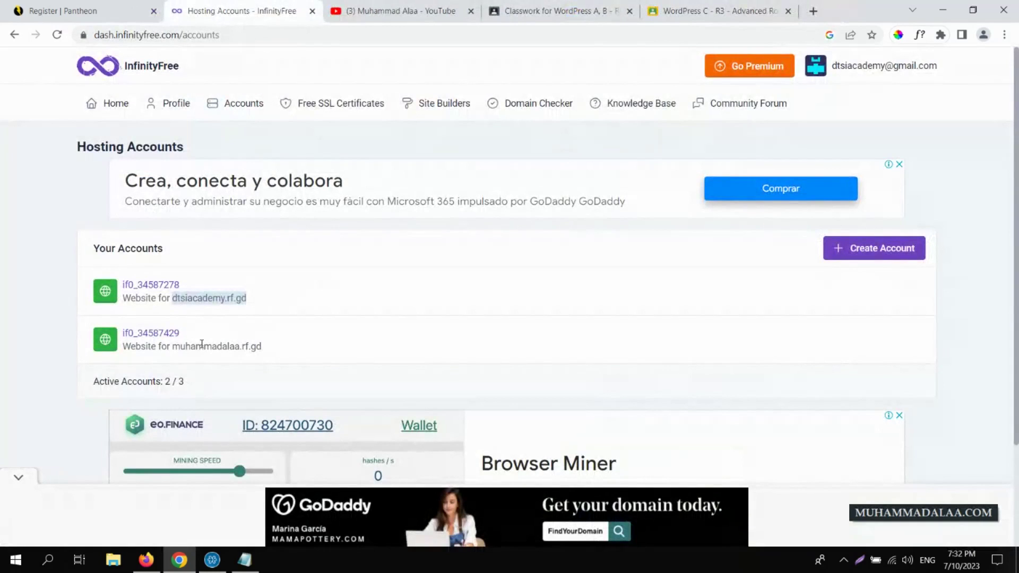
{"action": "left_click_drag", "start_coordinate": [263, 345], "coordinate": [171, 350]}
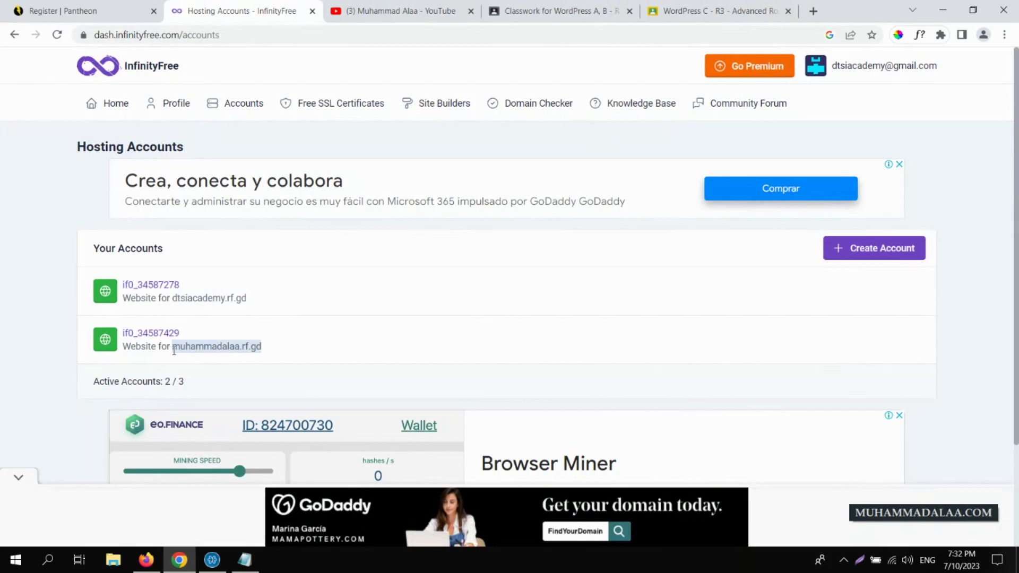
{"action": "key", "text": "ctrl+c"}
{"action": "left_click", "coordinate": [813, 11]}
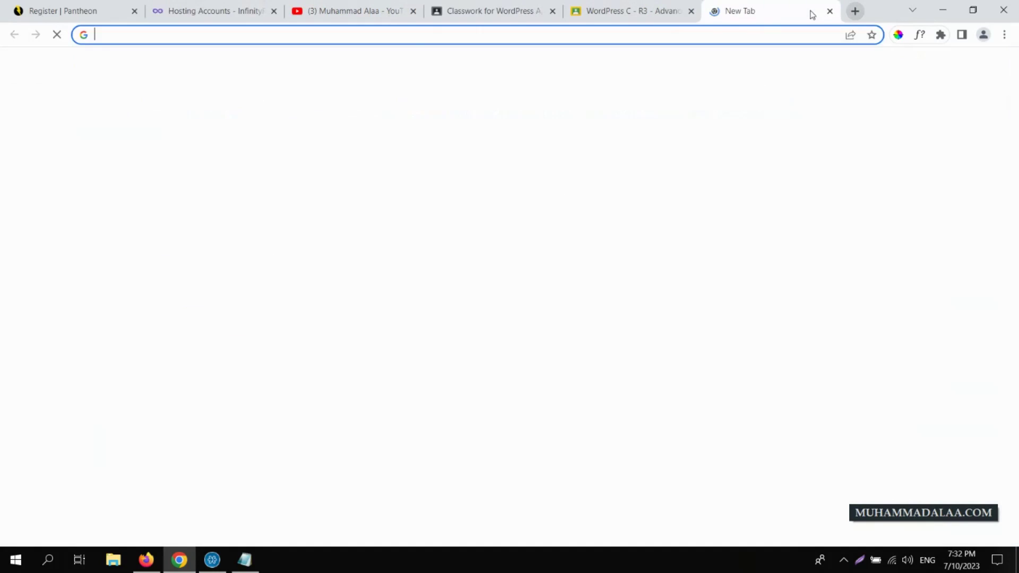
{"action": "key", "text": "ctrl+v"}
{"action": "key", "text": "Return"}
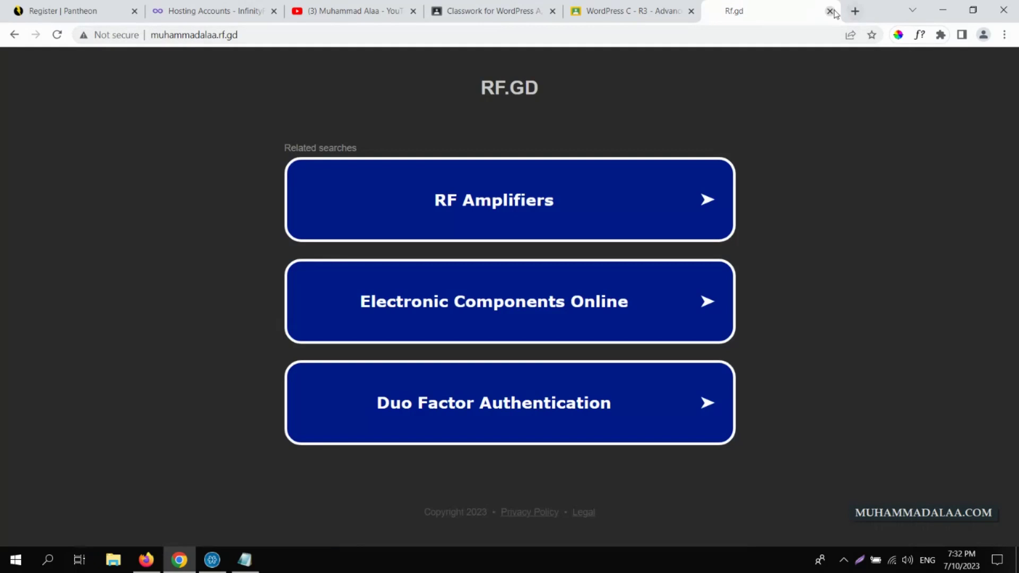
{"action": "left_click", "coordinate": [830, 11]}
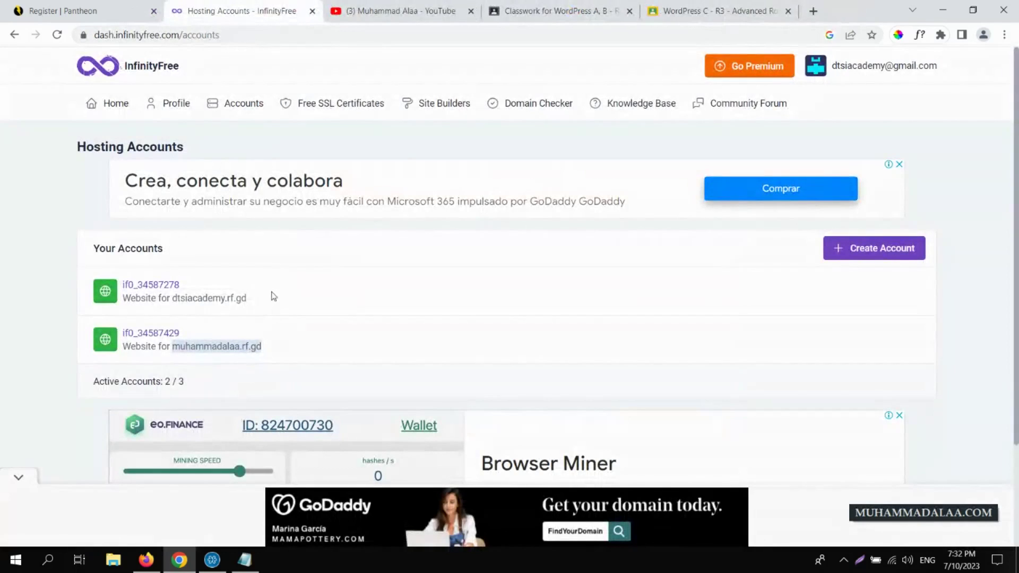
- Open dtsiacademy.rf.gd's control panel, launch Softaculous and start a new WordPress install
{"action": "left_click", "coordinate": [158, 285]}
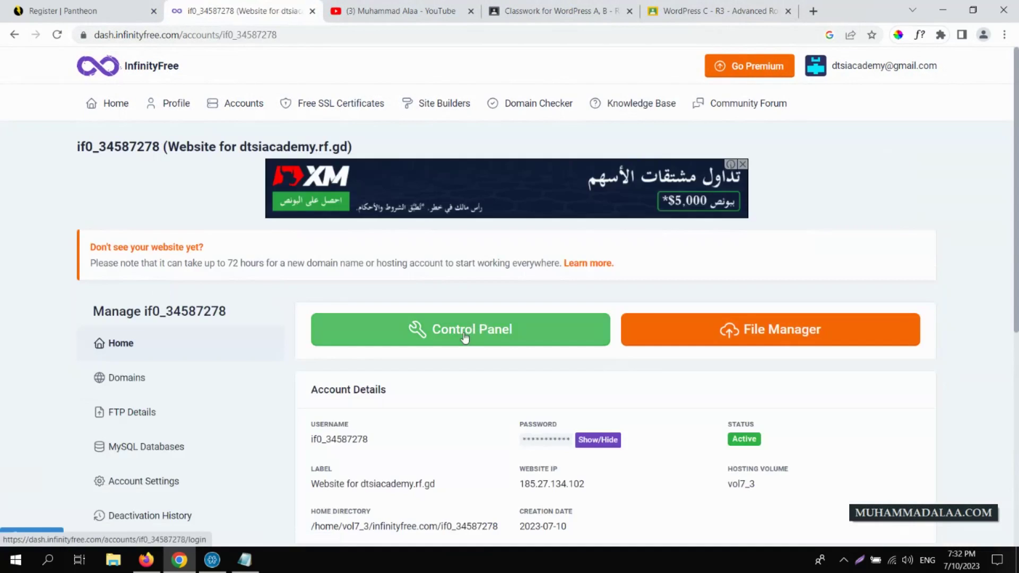
{"action": "left_click", "coordinate": [465, 337]}
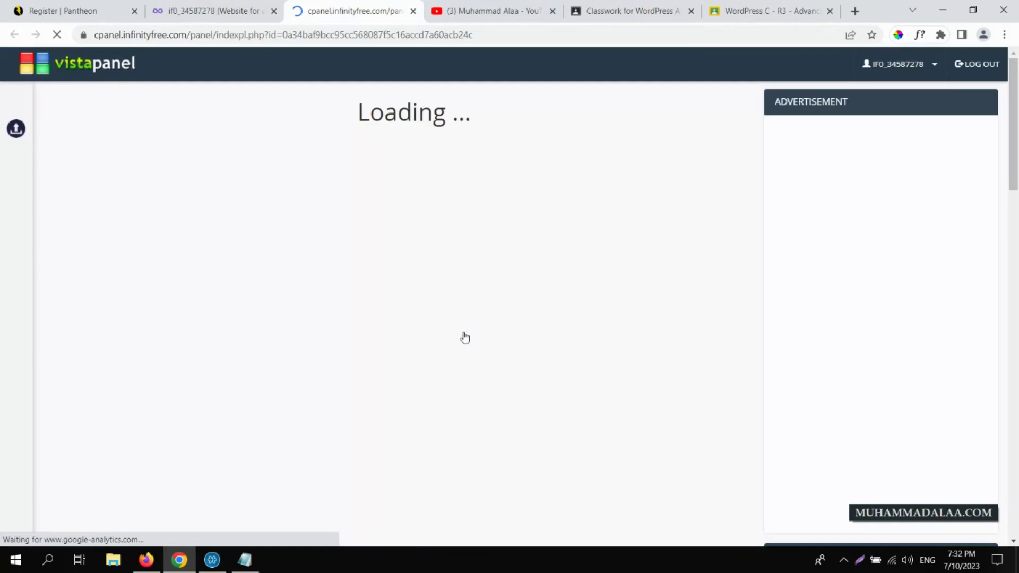
{"action": "scroll", "coordinate": [1016, 189], "scroll_direction": "down", "scroll_amount": 10}
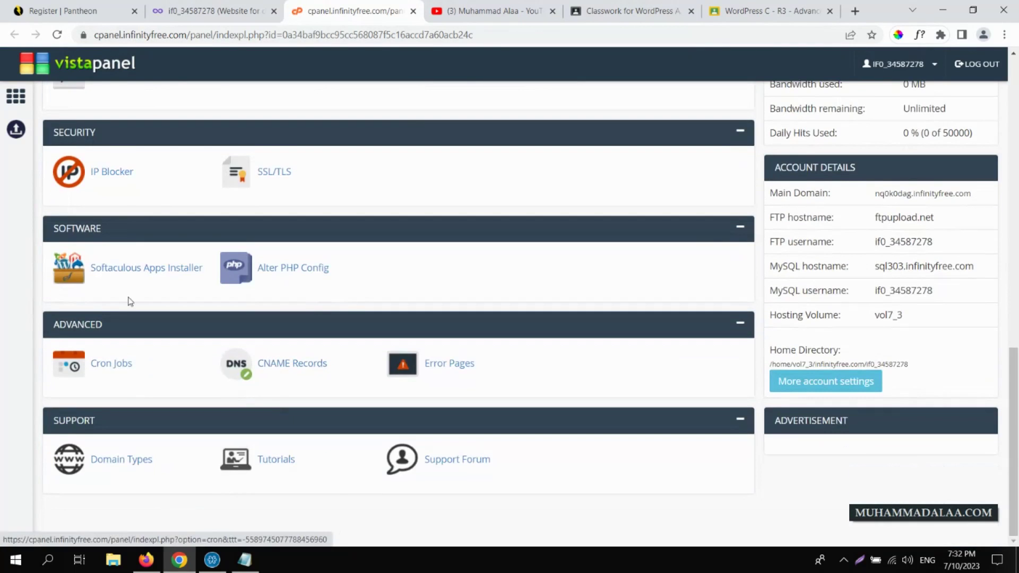
{"action": "left_click", "coordinate": [127, 271]}
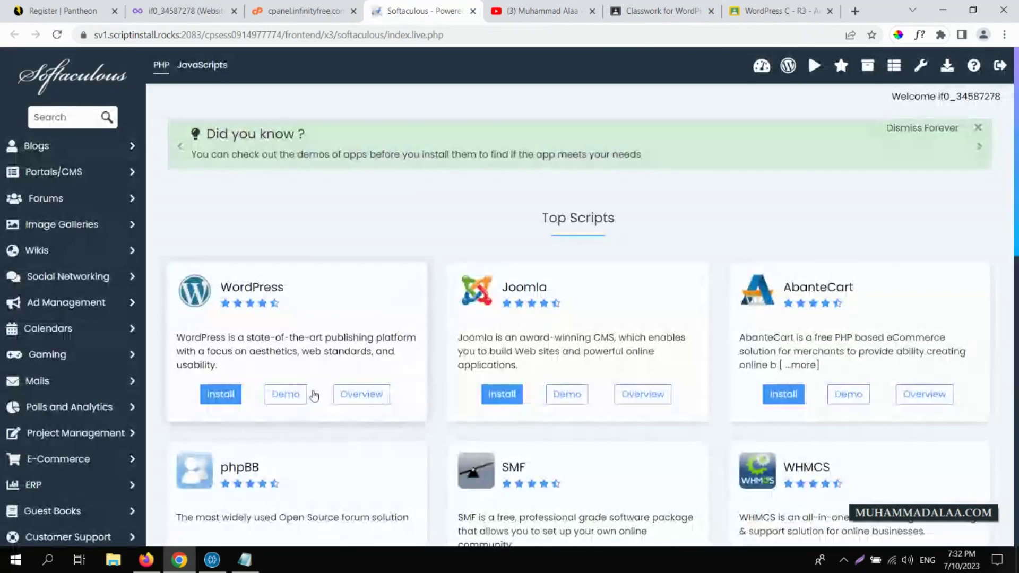
{"action": "left_click", "coordinate": [222, 395]}
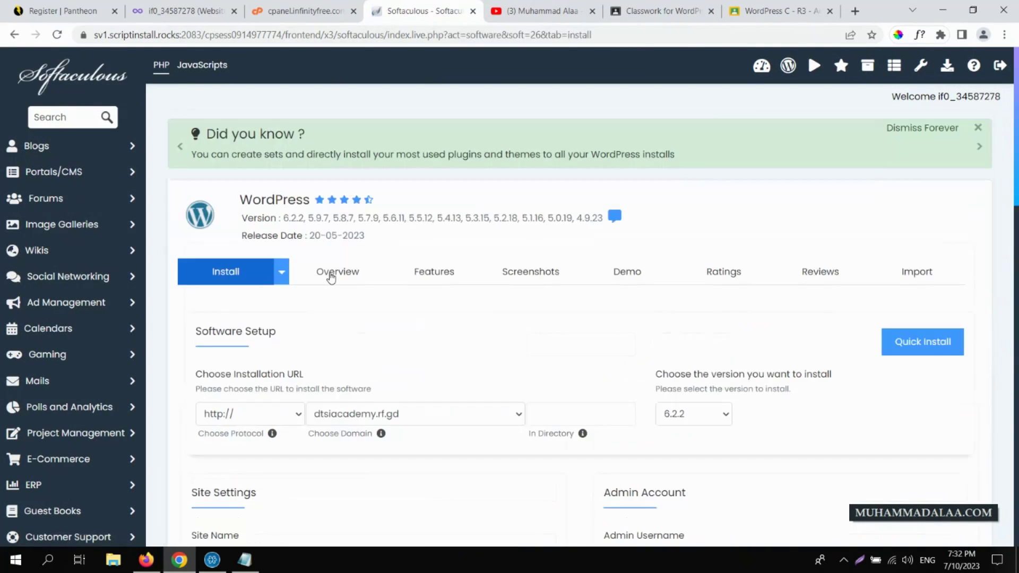
- Fill in the admin username, keep the generated password, and install WordPress on dtsiacademy.rf.gd
{"action": "scroll", "coordinate": [1016, 176], "scroll_direction": "down", "scroll_amount": 3}
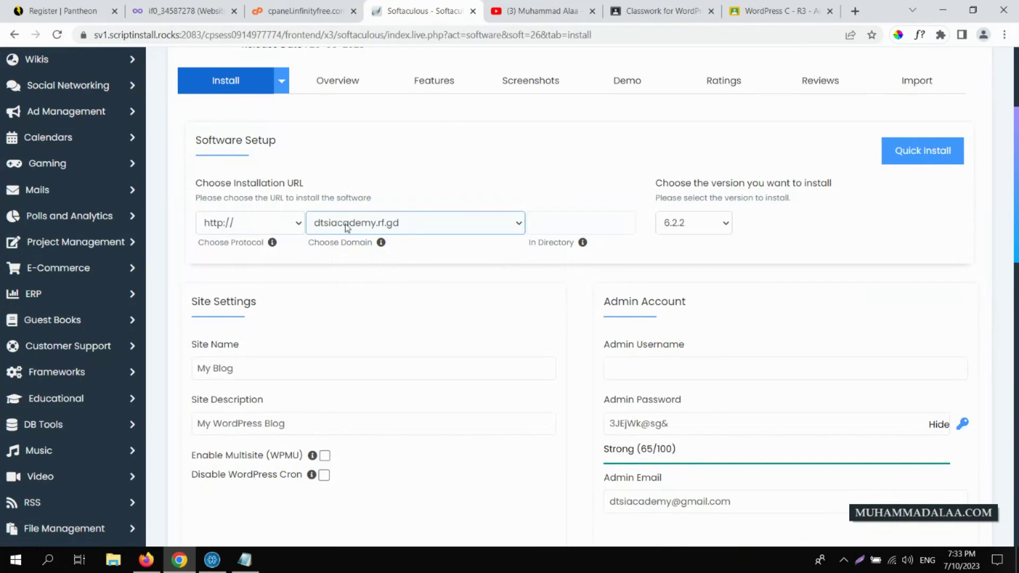
{"action": "scroll", "coordinate": [1016, 191], "scroll_direction": "down", "scroll_amount": 3}
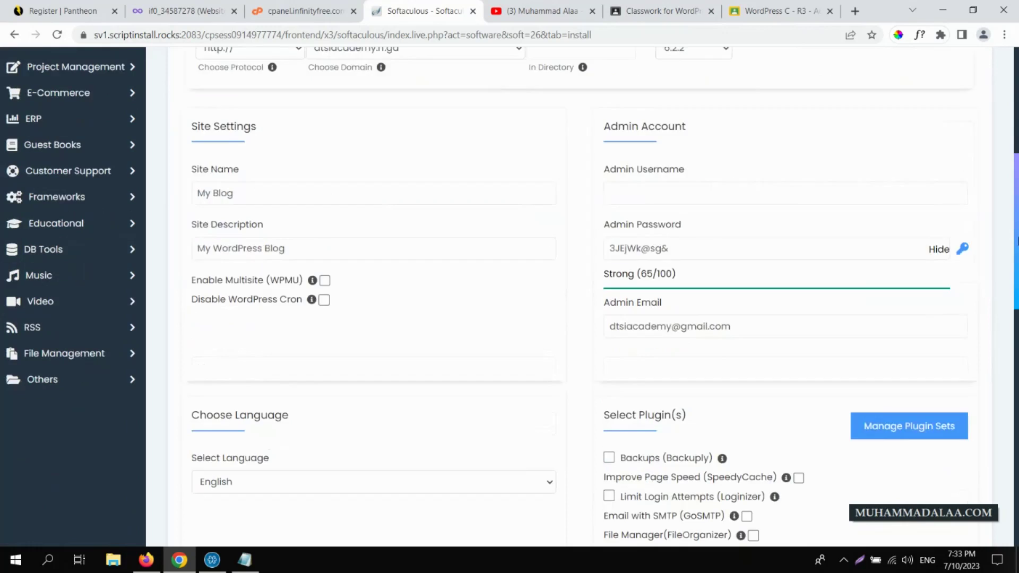
{"action": "left_click", "coordinate": [709, 160]}
{"action": "type", "text": "ad"}
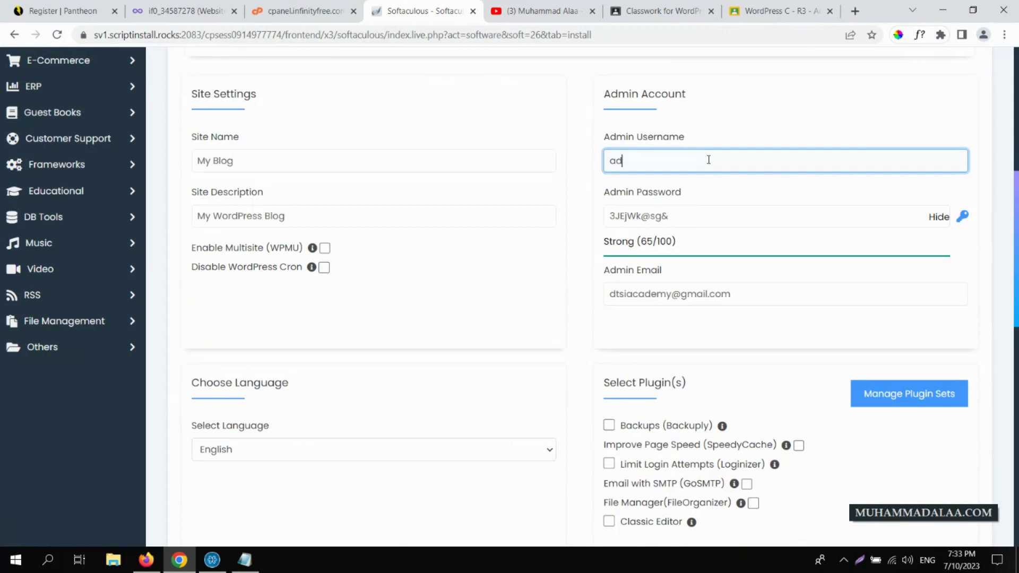
{"action": "type", "text": "min"}
{"action": "triple_click", "coordinate": [845, 221]}
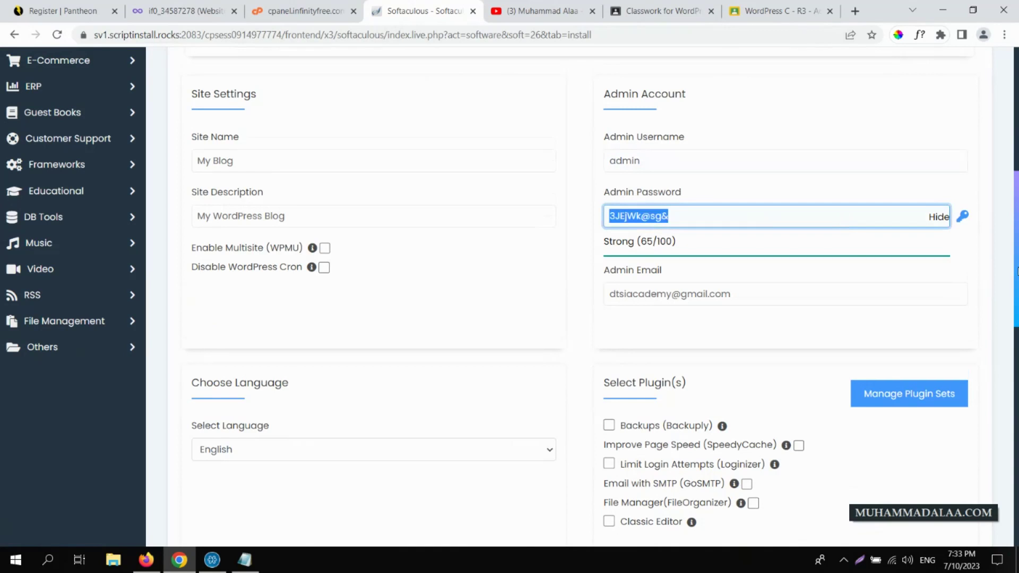
{"action": "scroll", "coordinate": [1016, 271], "scroll_direction": "down", "scroll_amount": 10}
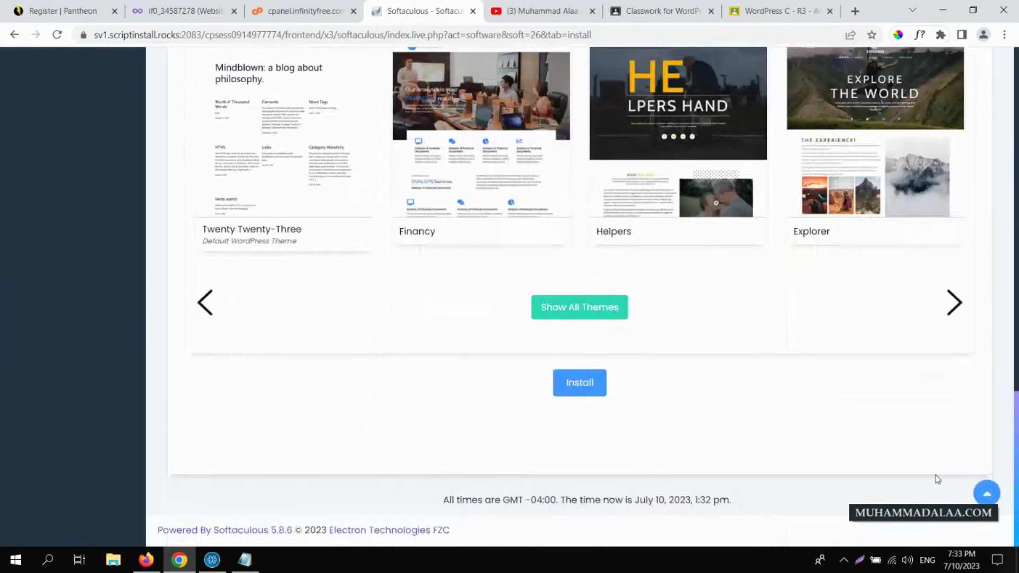
{"action": "left_click", "coordinate": [577, 385]}
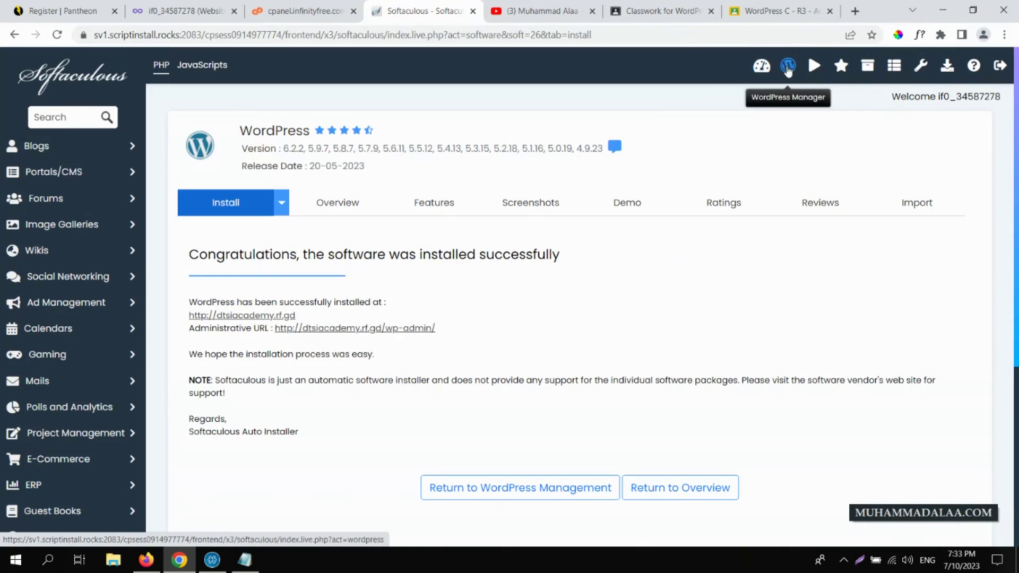
- Check the new dtsiacademy.rf.gd site and its wp-admin dashboard, closing each tab
{"action": "left_click", "coordinate": [253, 316]}
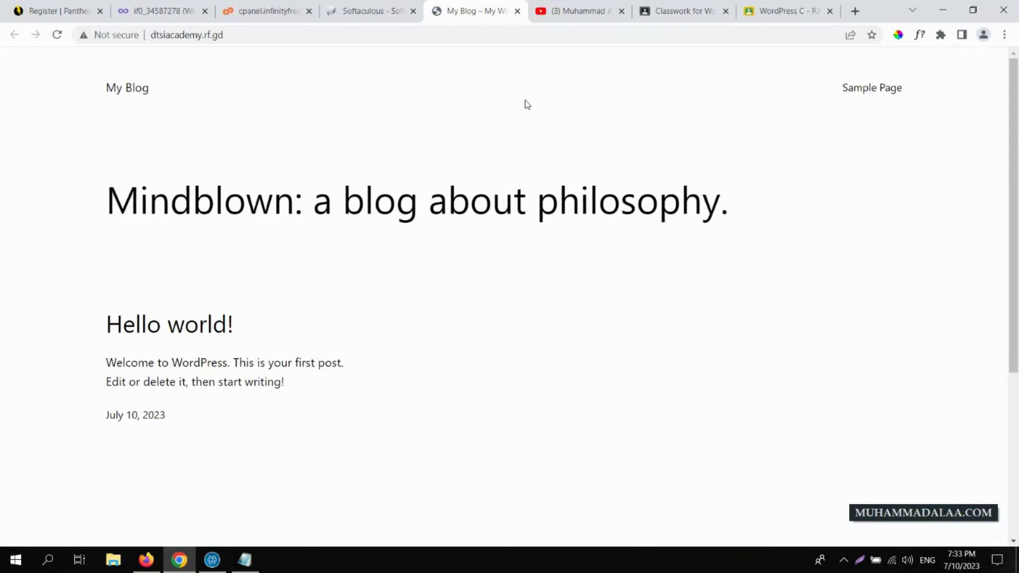
{"action": "left_click", "coordinate": [517, 11]}
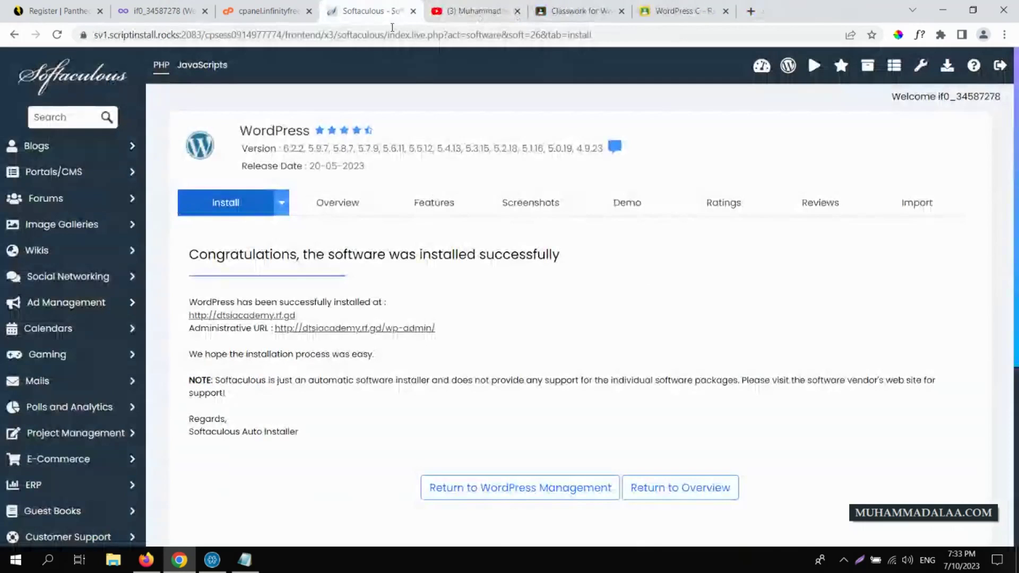
{"action": "left_click", "coordinate": [381, 332]}
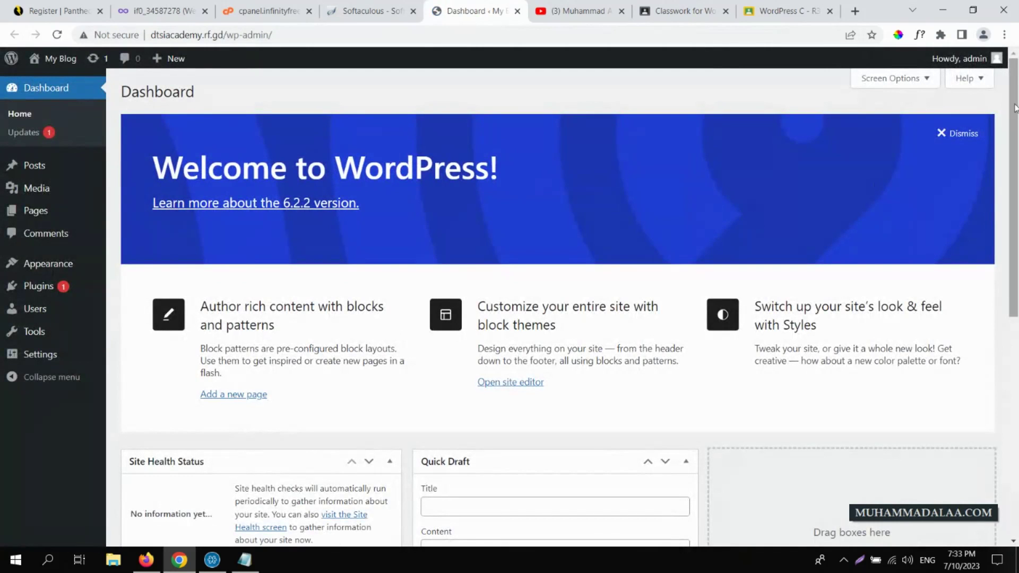
{"action": "mouse_move", "coordinate": [1013, 87]}
{"action": "left_mouse_down"}
{"action": "mouse_move", "coordinate": [1017, 303]}
{"action": "mouse_move", "coordinate": [1016, 85]}
{"action": "left_mouse_up"}
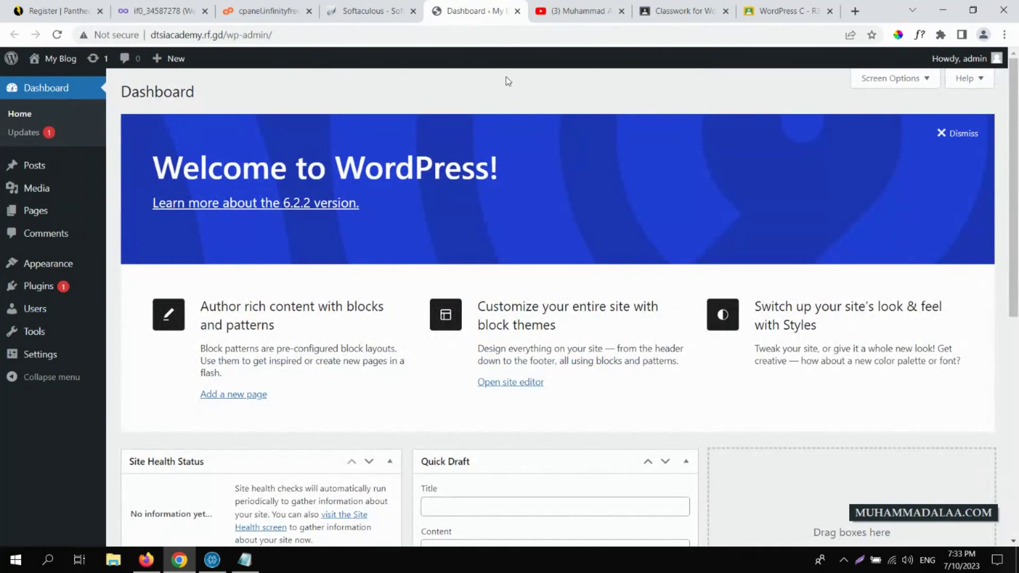
{"action": "left_click", "coordinate": [517, 12]}
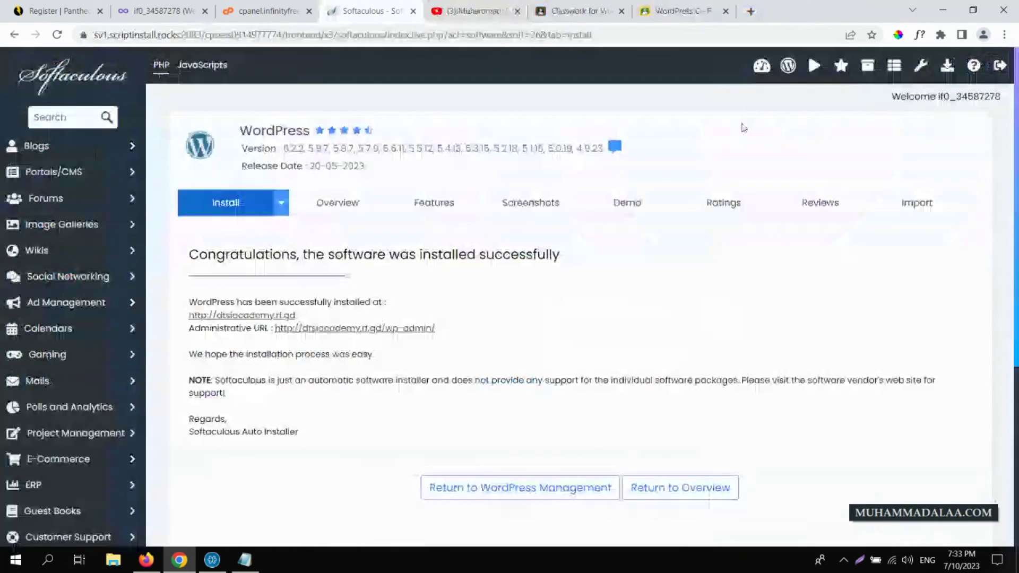
- From the installations list, log in to the My Blog dashboard as admin, then close it
{"action": "left_click", "coordinate": [788, 66]}
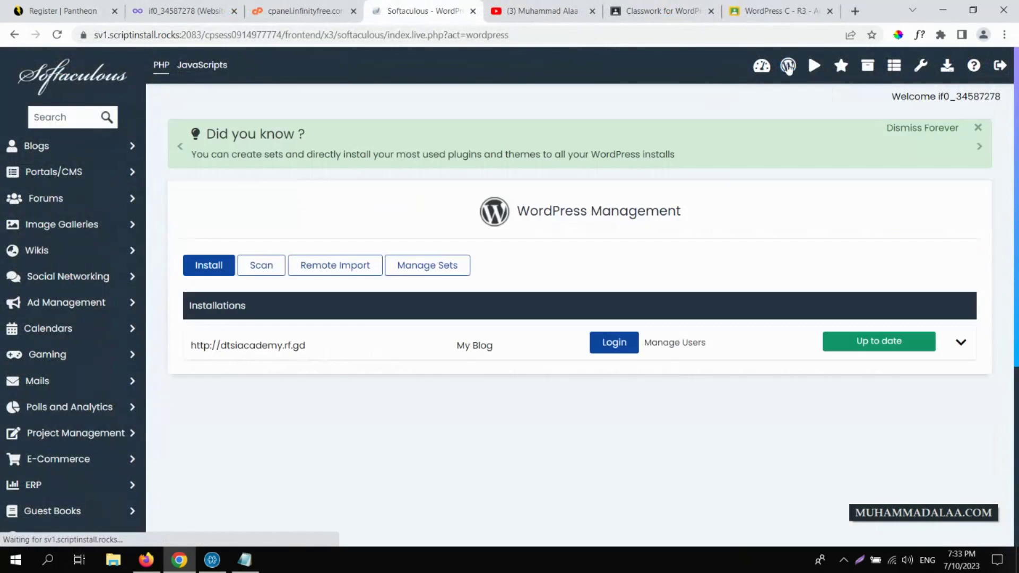
{"action": "left_click", "coordinate": [611, 344]}
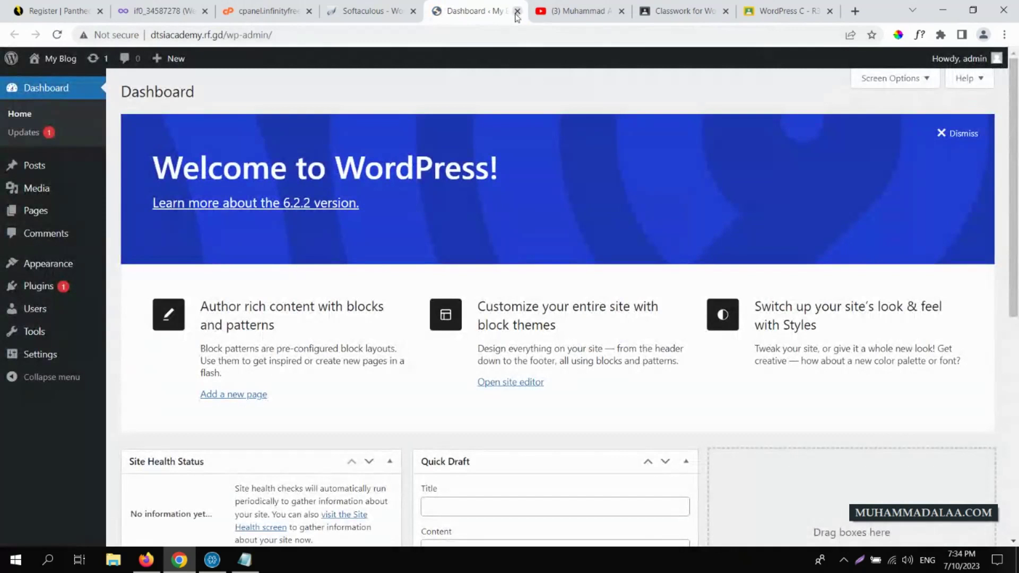
{"action": "left_click", "coordinate": [517, 11]}
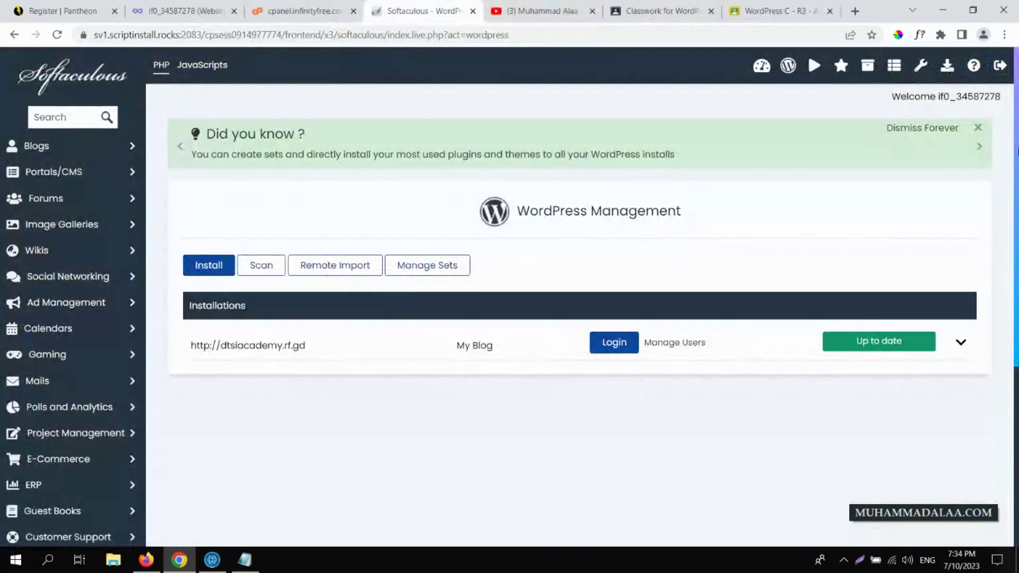
- Dismiss the tip banner and expand My Blog's details to review version 6.2.2 and auto-upgrade settings
{"action": "left_click", "coordinate": [977, 127]}
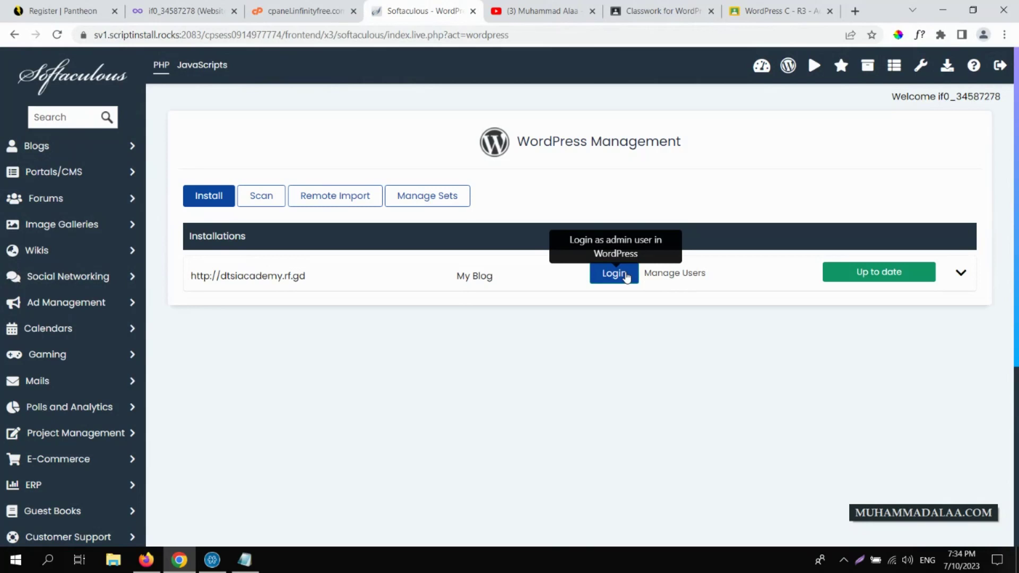
{"action": "left_click", "coordinate": [961, 274]}
{"action": "scroll", "coordinate": [963, 277], "scroll_direction": "down", "scroll_amount": 2}
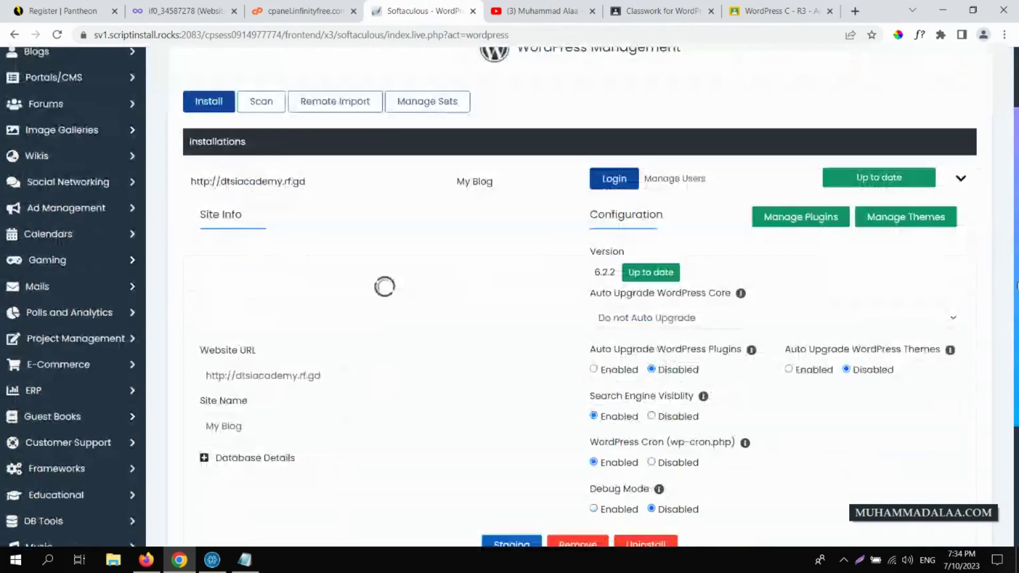
{"action": "left_click", "coordinate": [962, 174]}
{"action": "left_click", "coordinate": [963, 174]}
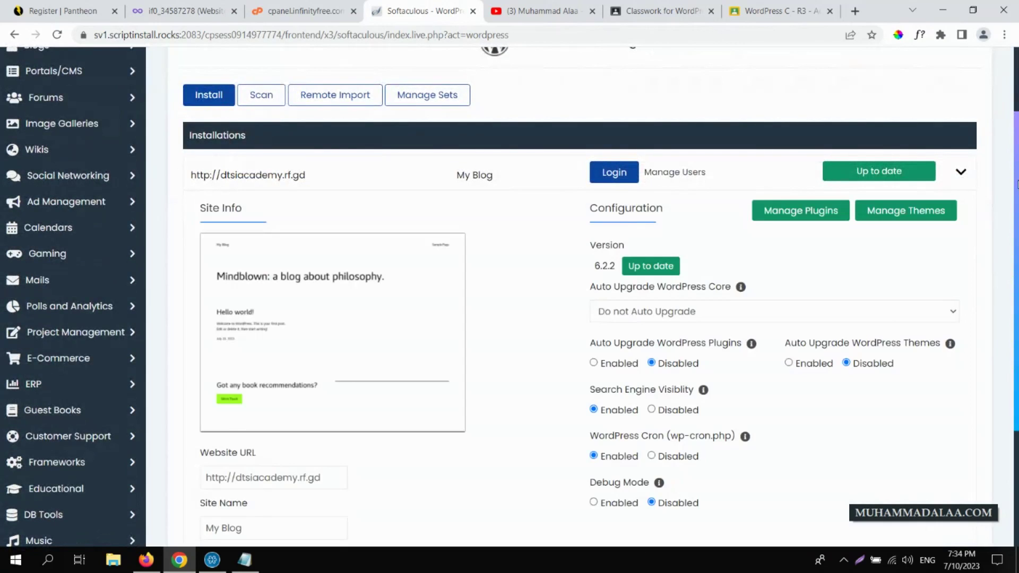
{"action": "scroll", "coordinate": [958, 170], "scroll_direction": "down", "scroll_amount": 2}
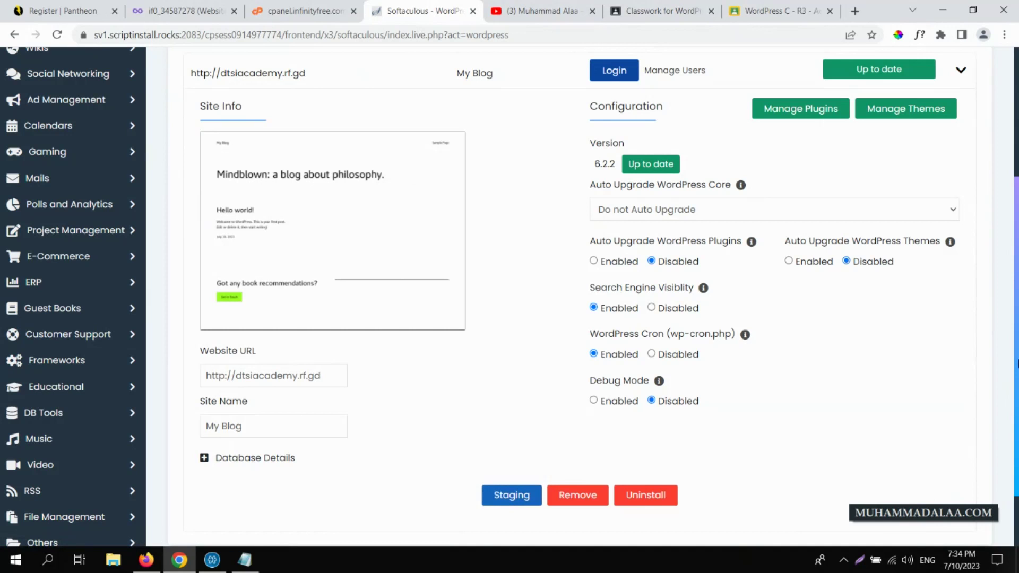
{"action": "left_click_drag", "start_coordinate": [1016, 364], "coordinate": [1008, 234]}
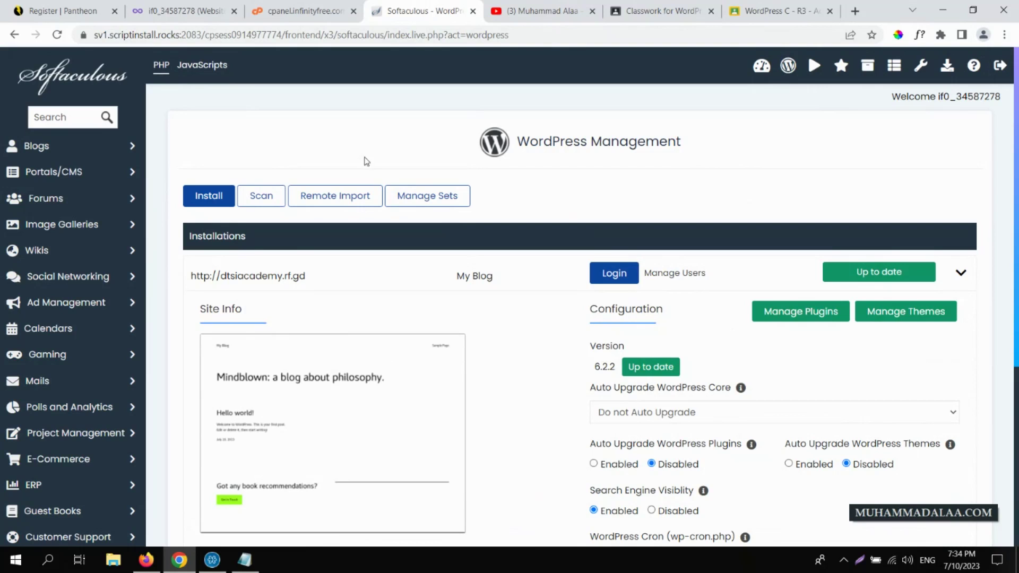
- Log out of Softaculous and close its login page
{"action": "left_click", "coordinate": [761, 68]}
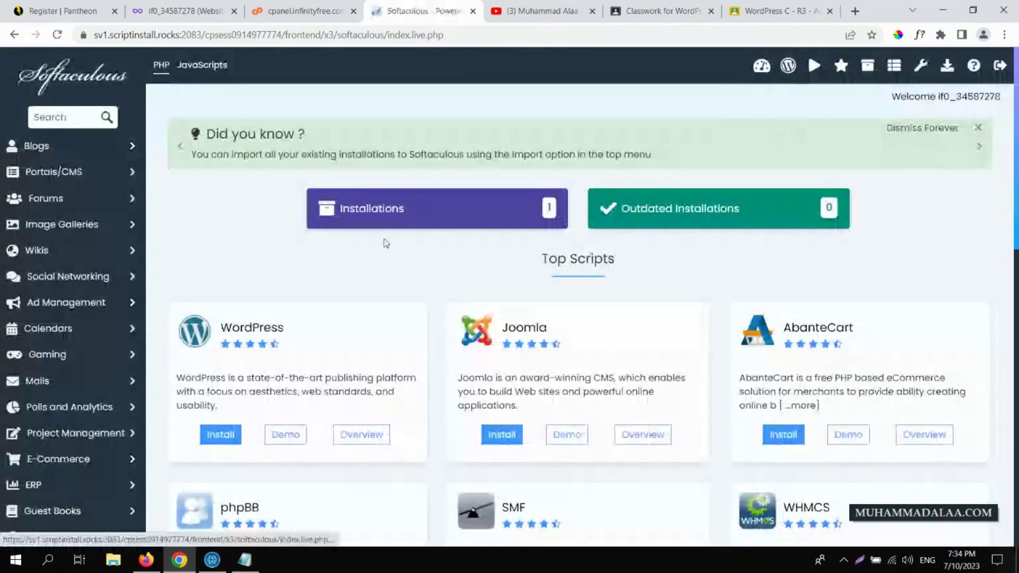
{"action": "left_click", "coordinate": [761, 66]}
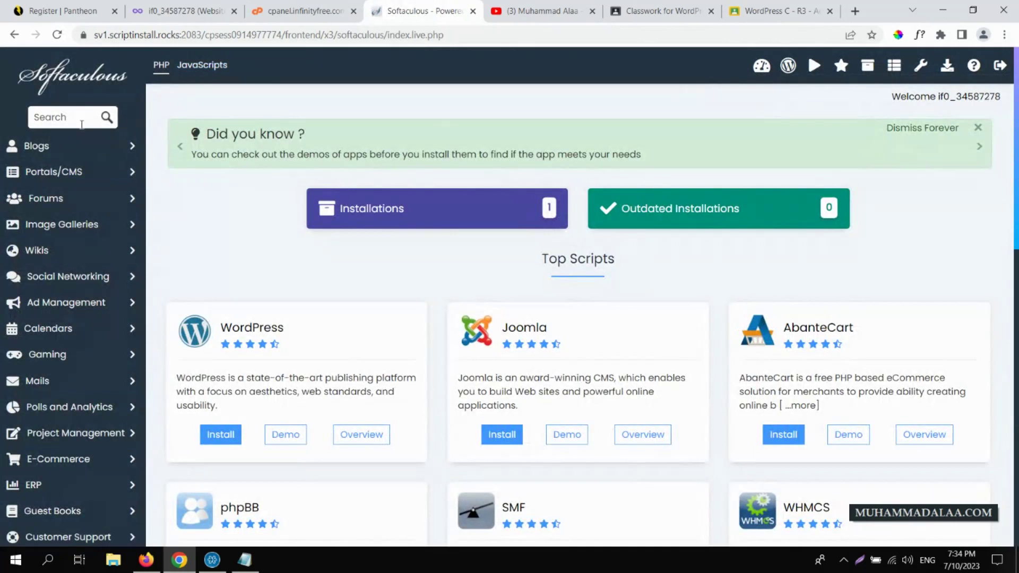
{"action": "left_click", "coordinate": [764, 69]}
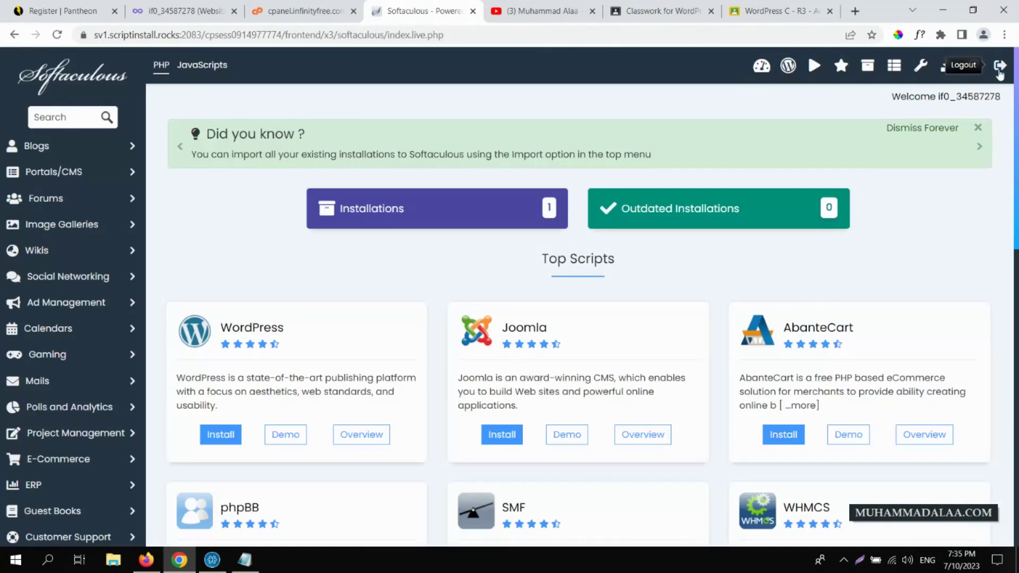
{"action": "left_click", "coordinate": [998, 67]}
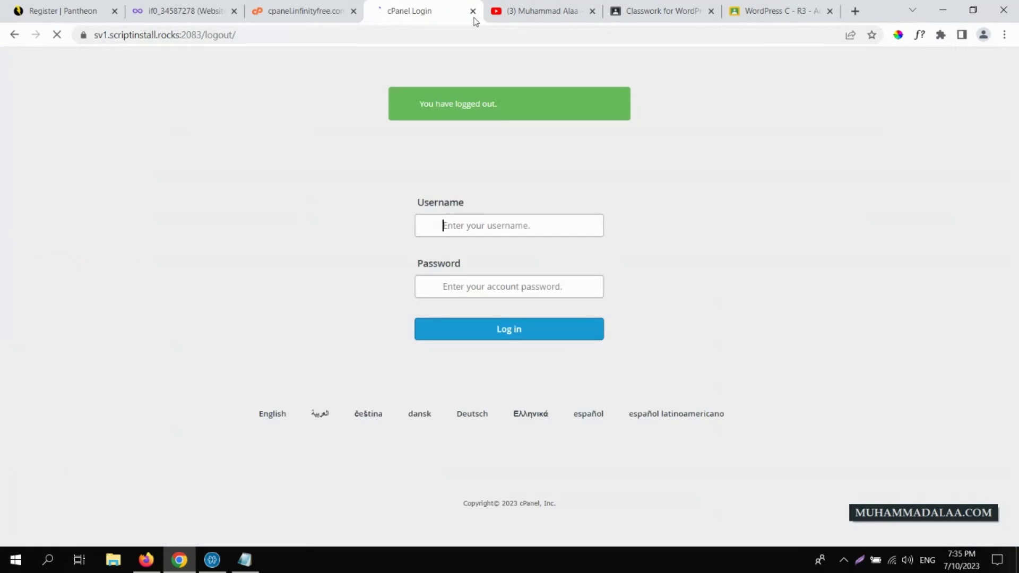
{"action": "left_click", "coordinate": [472, 11]}
- Return to InfinityFree's Hosting Accounts list showing both rf.gd sites
{"action": "left_click", "coordinate": [334, 10]}
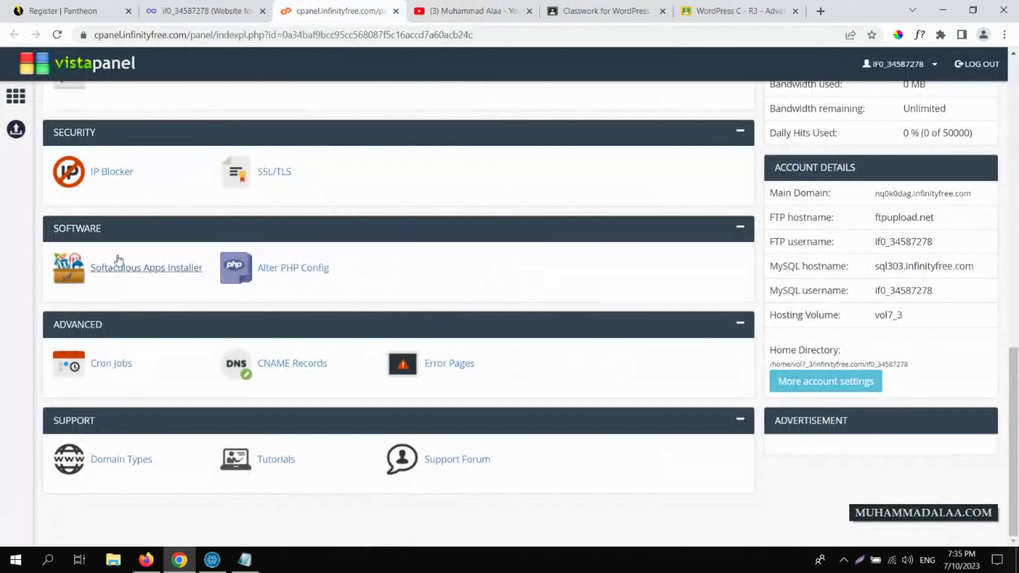
{"action": "left_click_drag", "start_coordinate": [1013, 425], "coordinate": [1014, 45]}
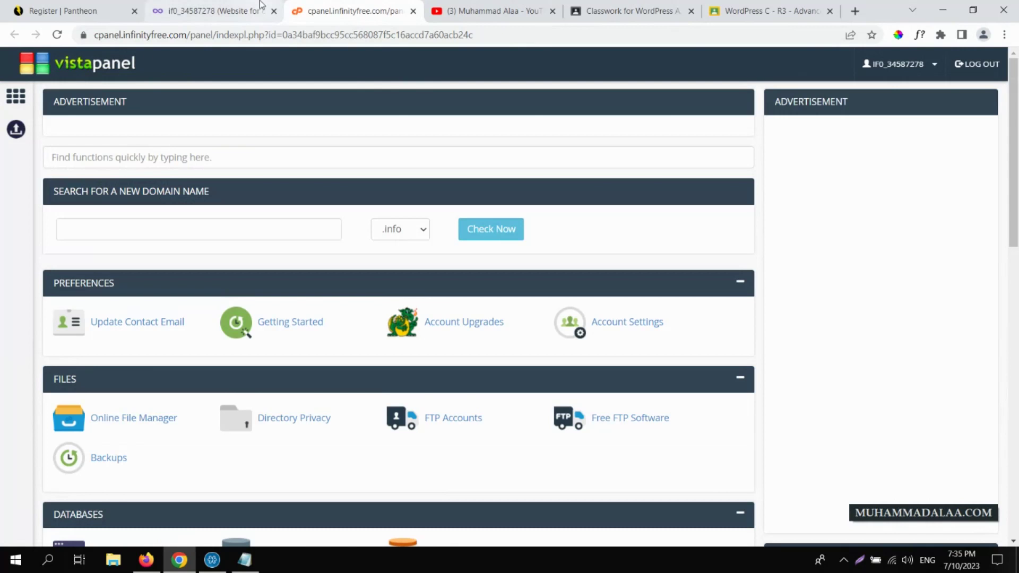
{"action": "left_click", "coordinate": [212, 10]}
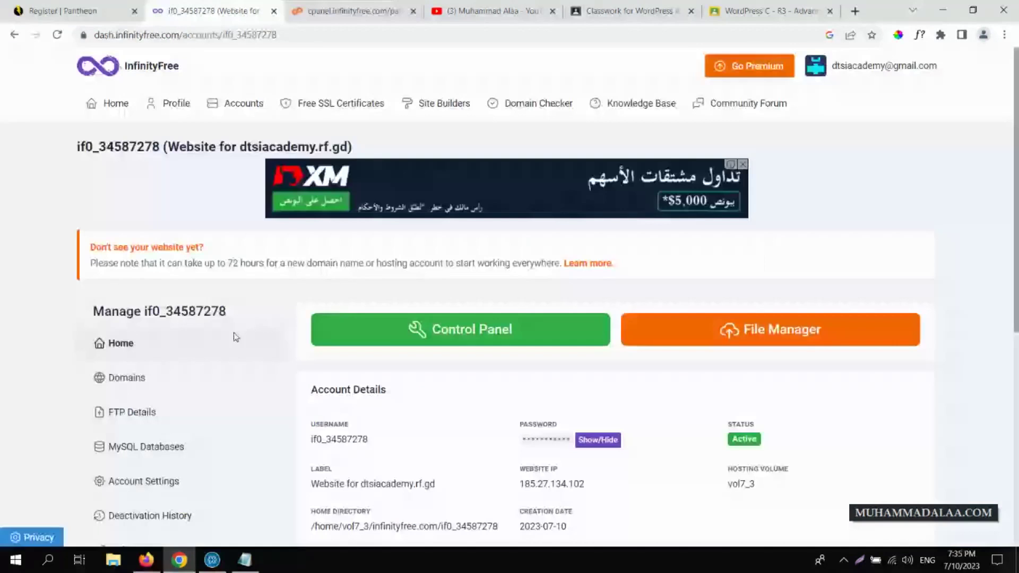
{"action": "left_click", "coordinate": [118, 105]}
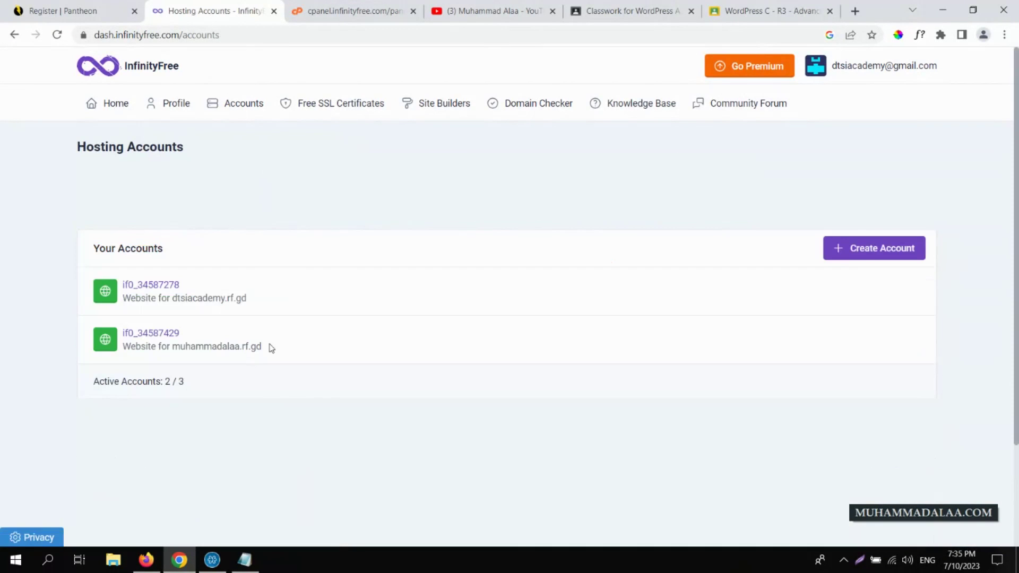